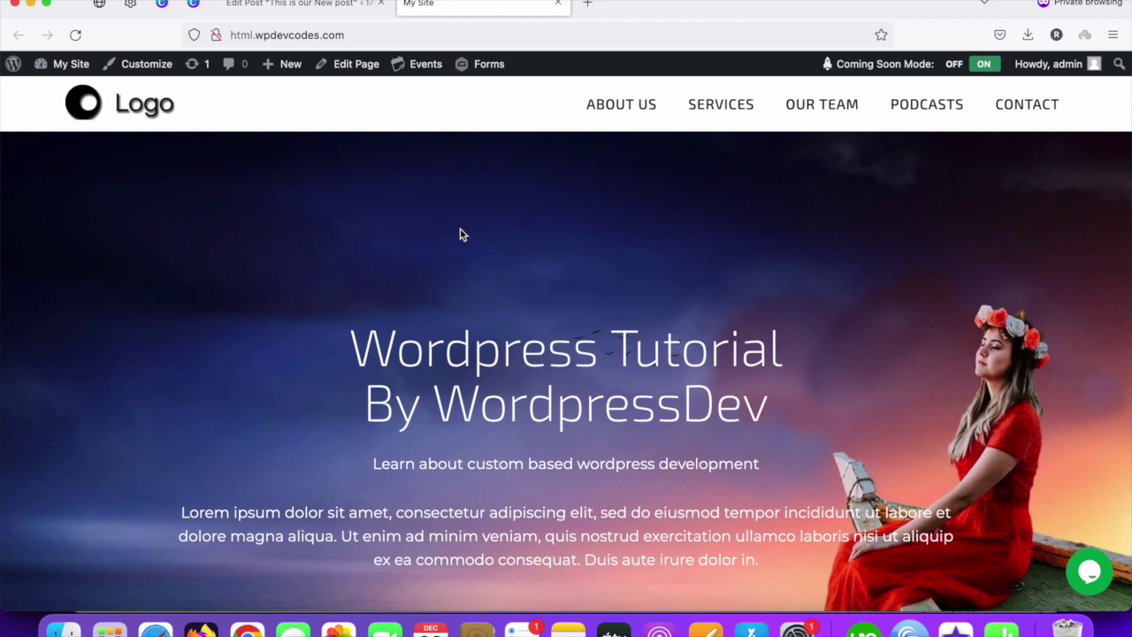
- Scroll up and down the live homepage to review the site's front page
scroll(460, 234, down, 3)
scroll(460, 234, down, 1)
scroll(460, 234, up, 4)
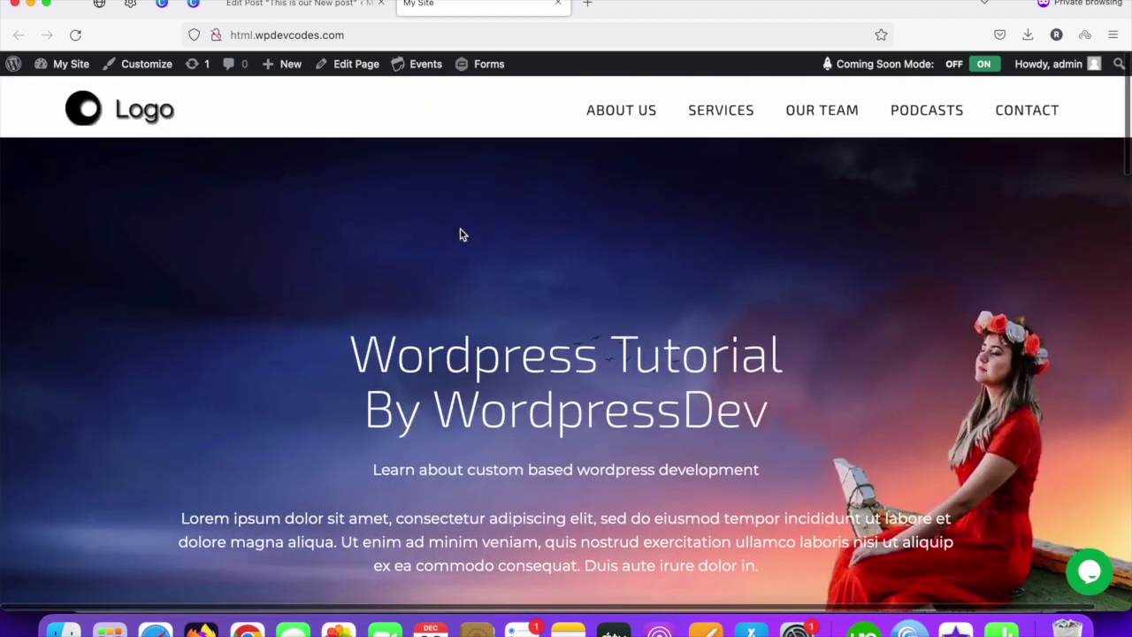
scroll(460, 234, down, 4)
scroll(460, 234, down, 2)
scroll(460, 234, down, 5)
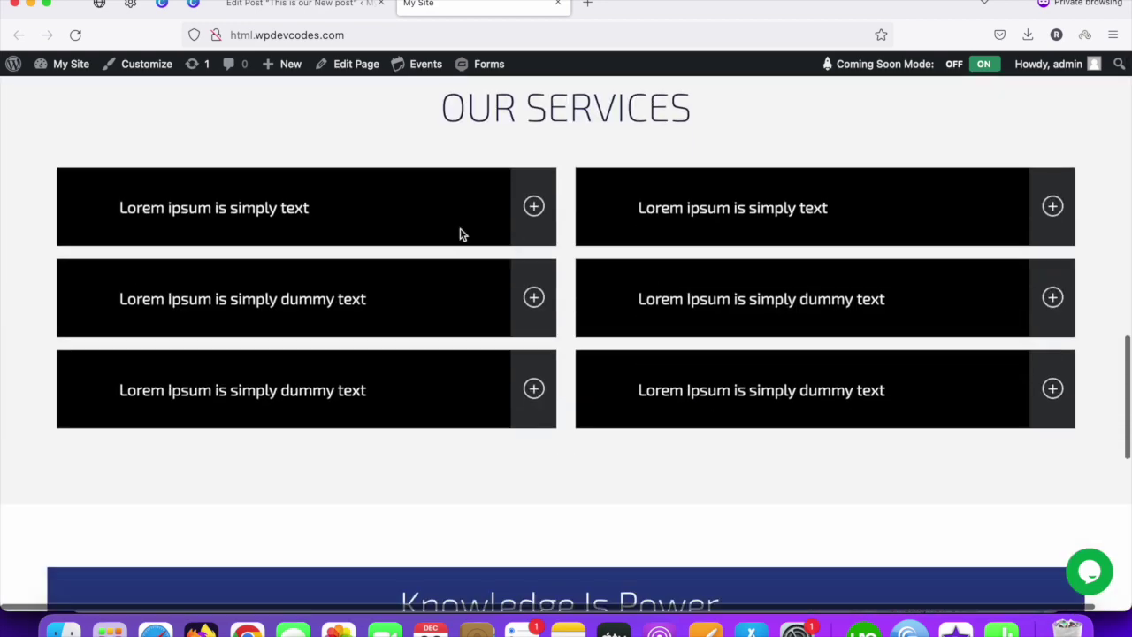
scroll(460, 233, up, 10)
scroll(460, 233, up, 2)
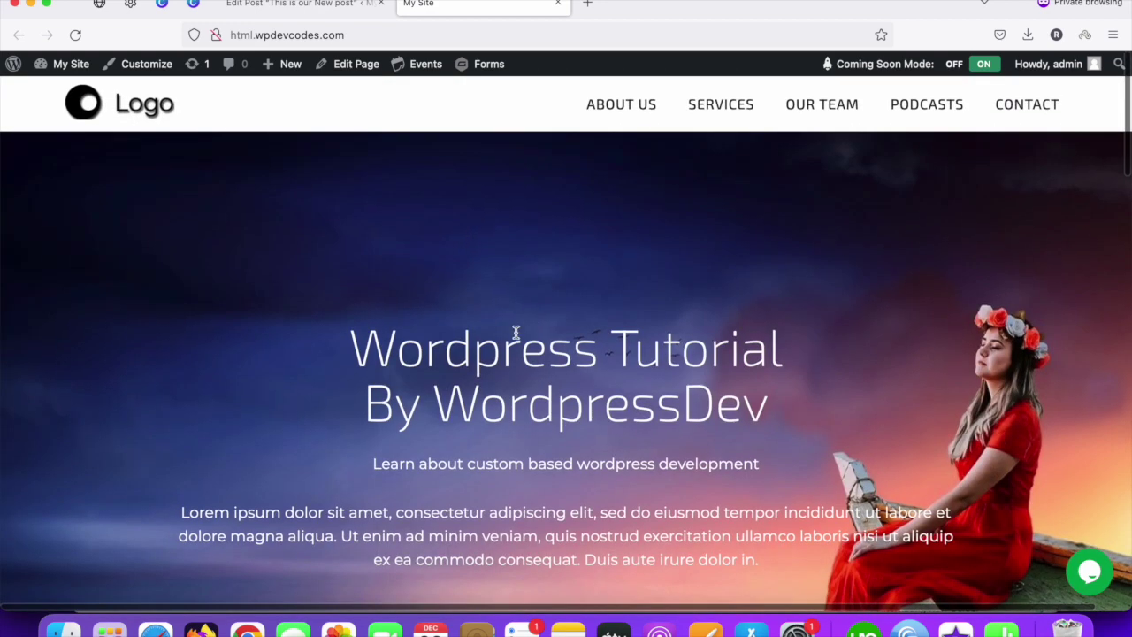
scroll(516, 332, down, 5)
scroll(515, 332, up, 5)
scroll(647, 463, down, 5)
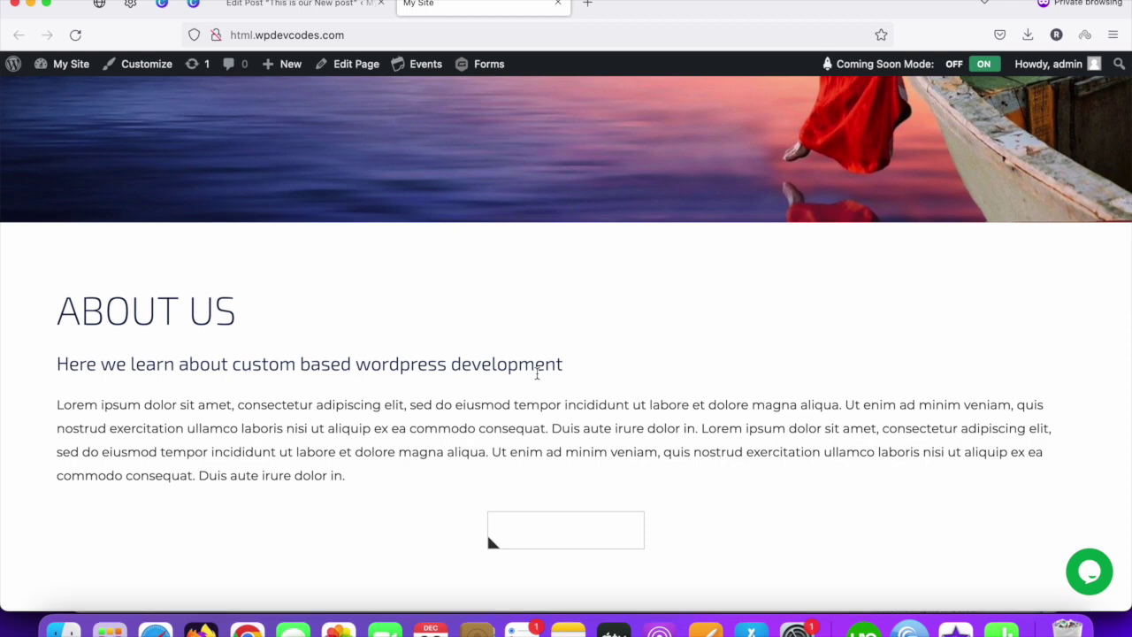
scroll(537, 372, down, 10)
scroll(537, 331, up, 2)
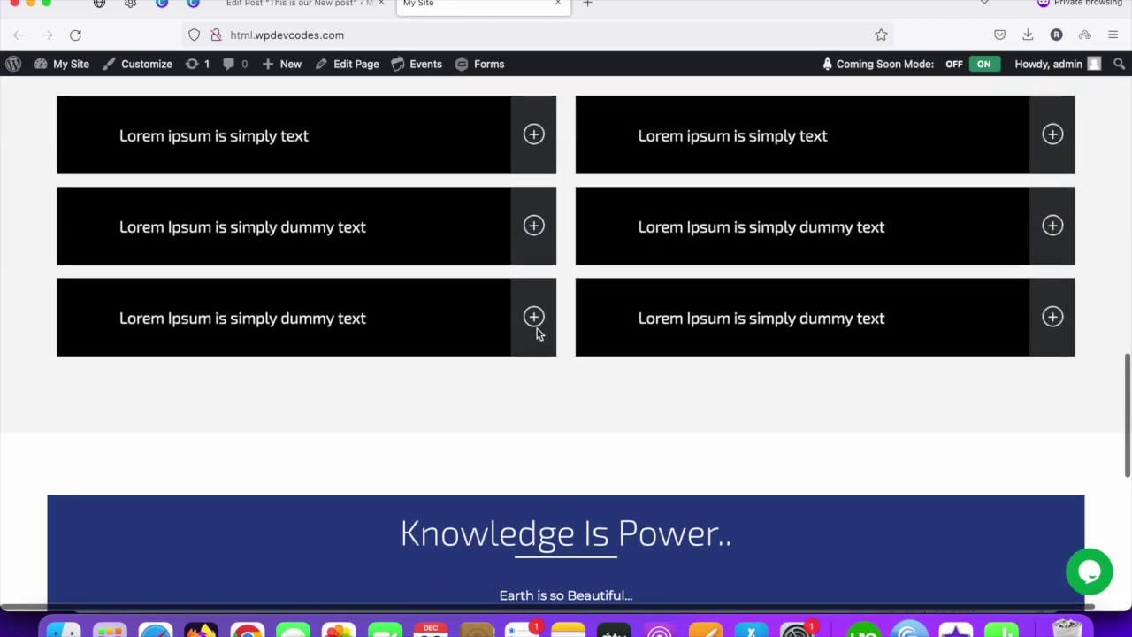
scroll(537, 334, up, 10)
scroll(537, 333, up, 5)
scroll(536, 328, down, 6)
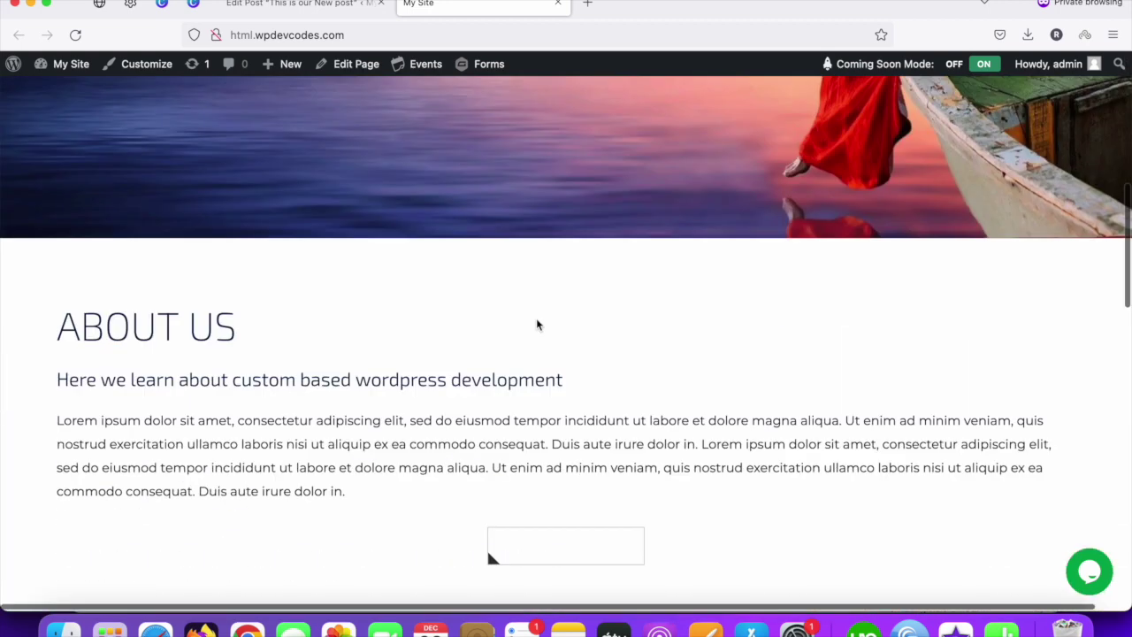
scroll(536, 324, up, 7)
- From the admin, open Plugins > Add New and search the directory for 'Coo' (cookie plugins)
click(307, 4)
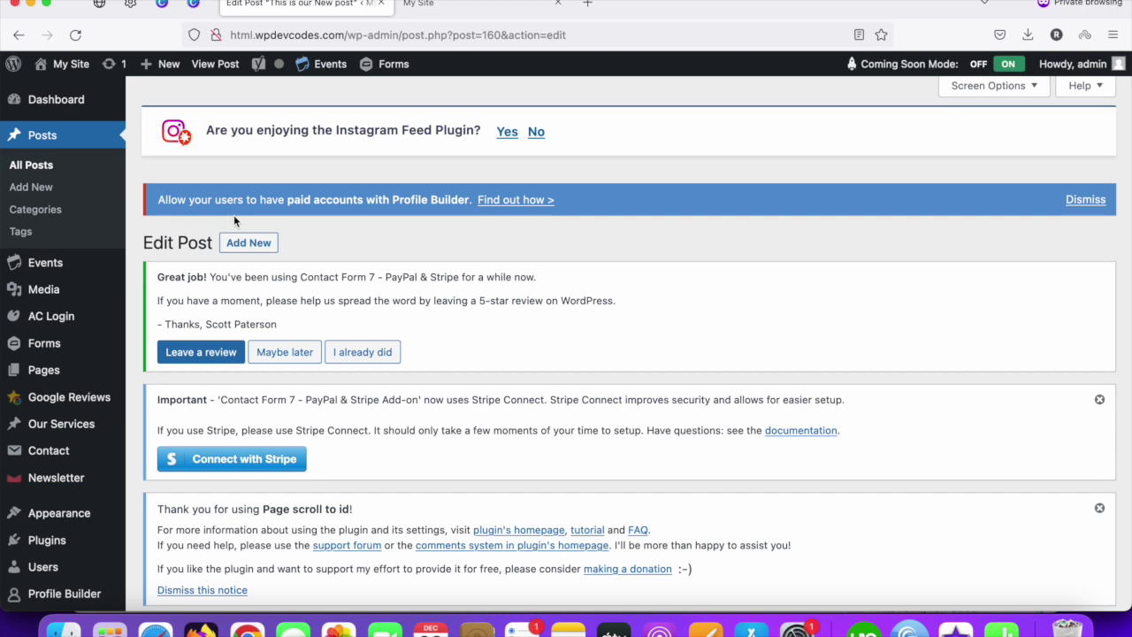
scroll(48, 482, down, 2)
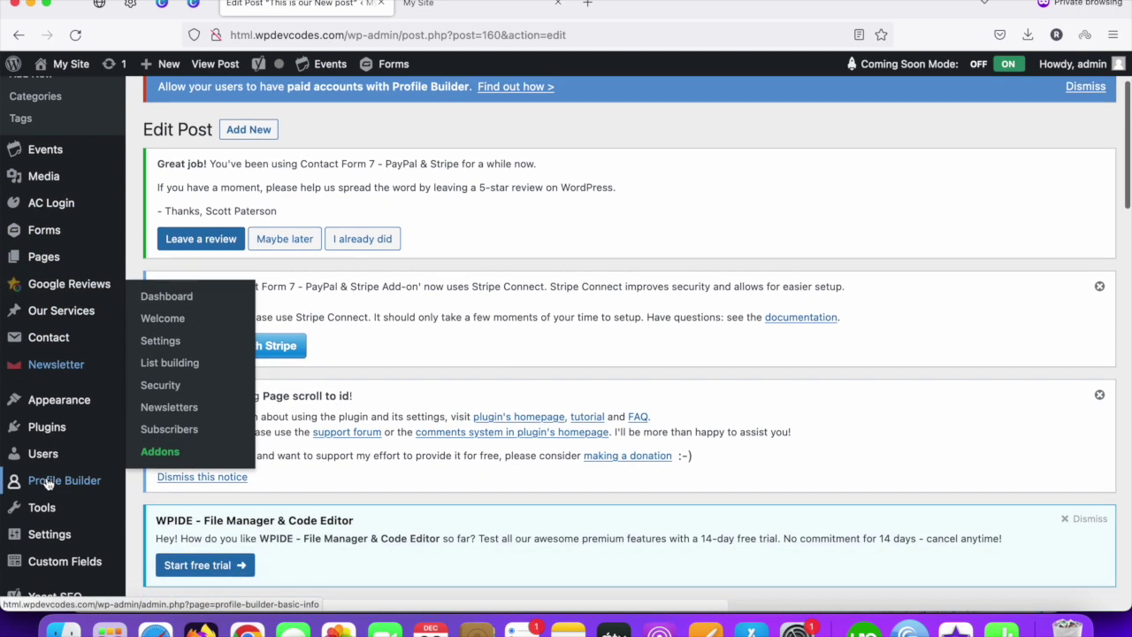
right_click(181, 450)
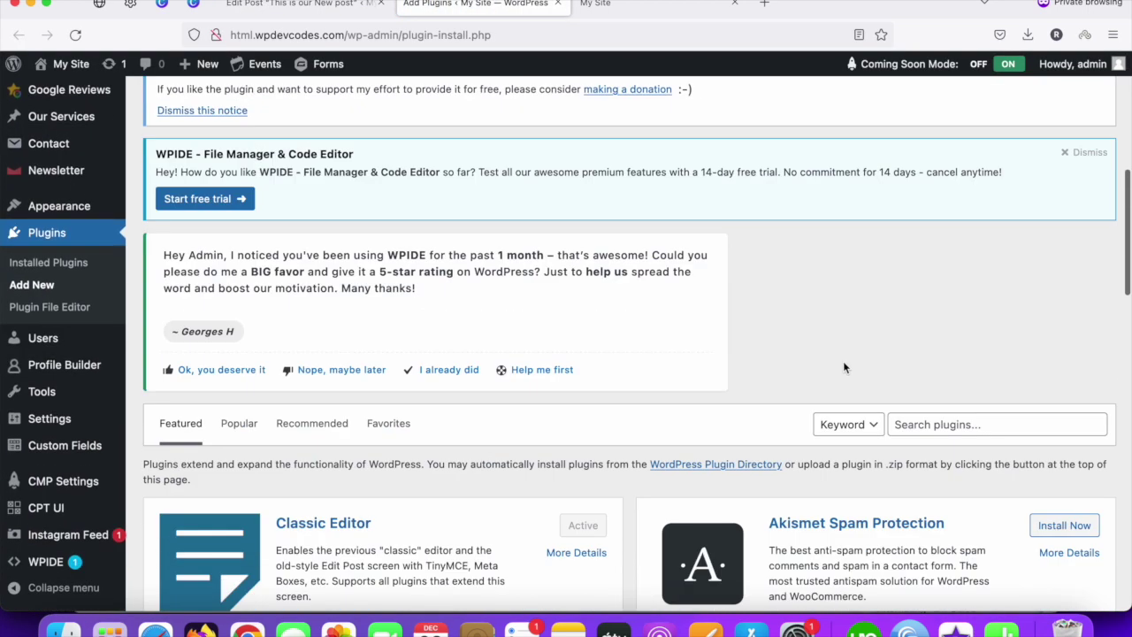
click(911, 418)
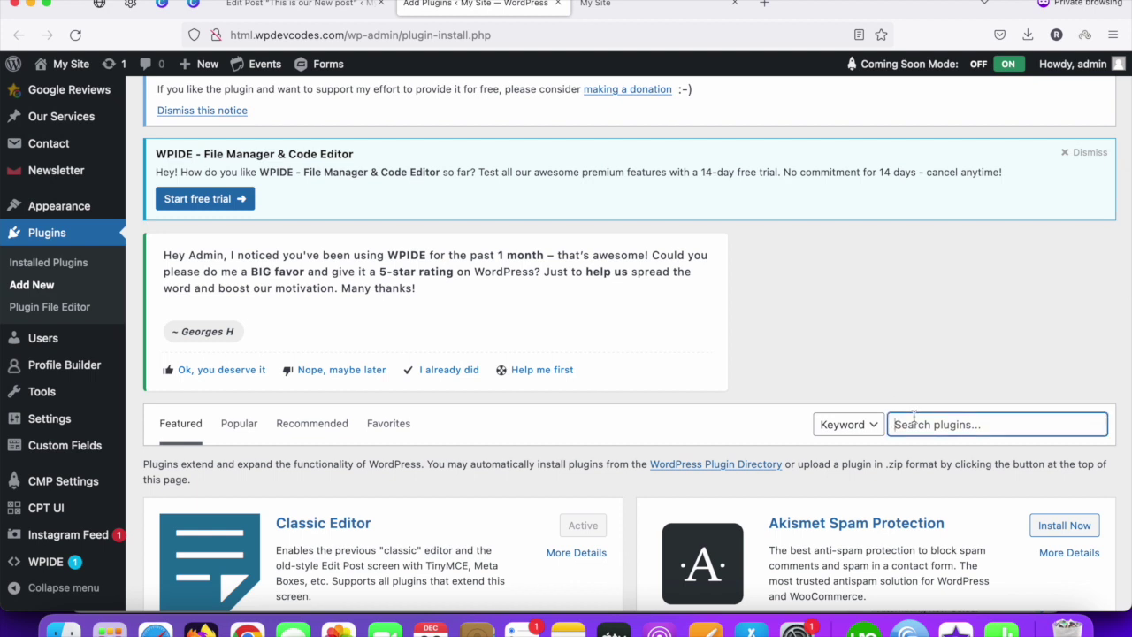
text(Cookie)
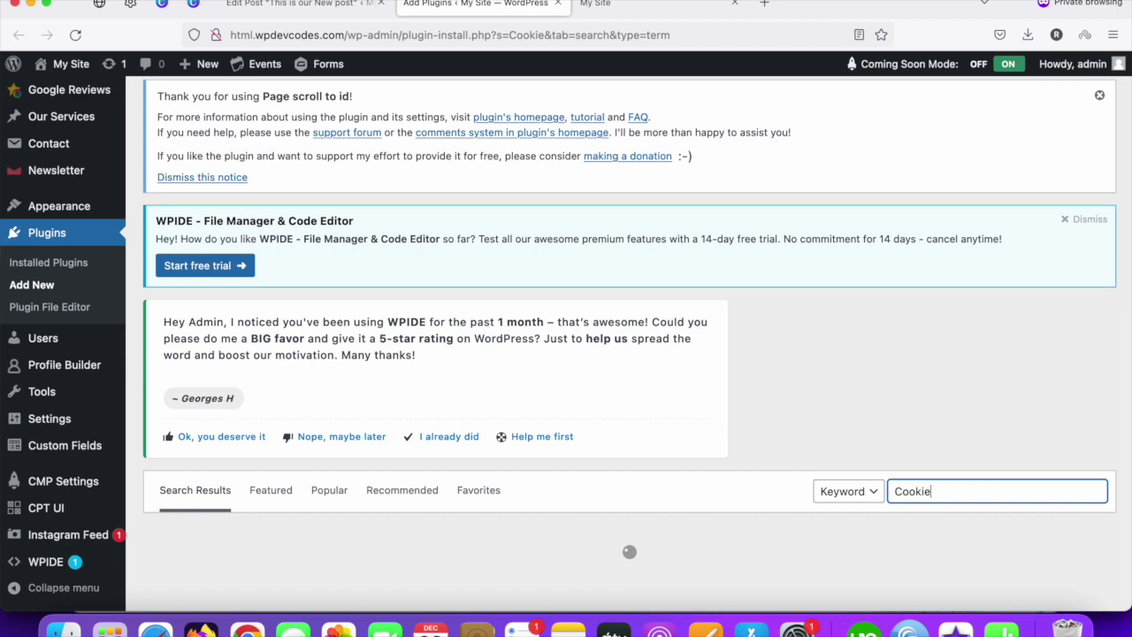
- Install the CookieYes GDPR cookie consent plugin from the results and activate it
scroll(730, 356, down, 5)
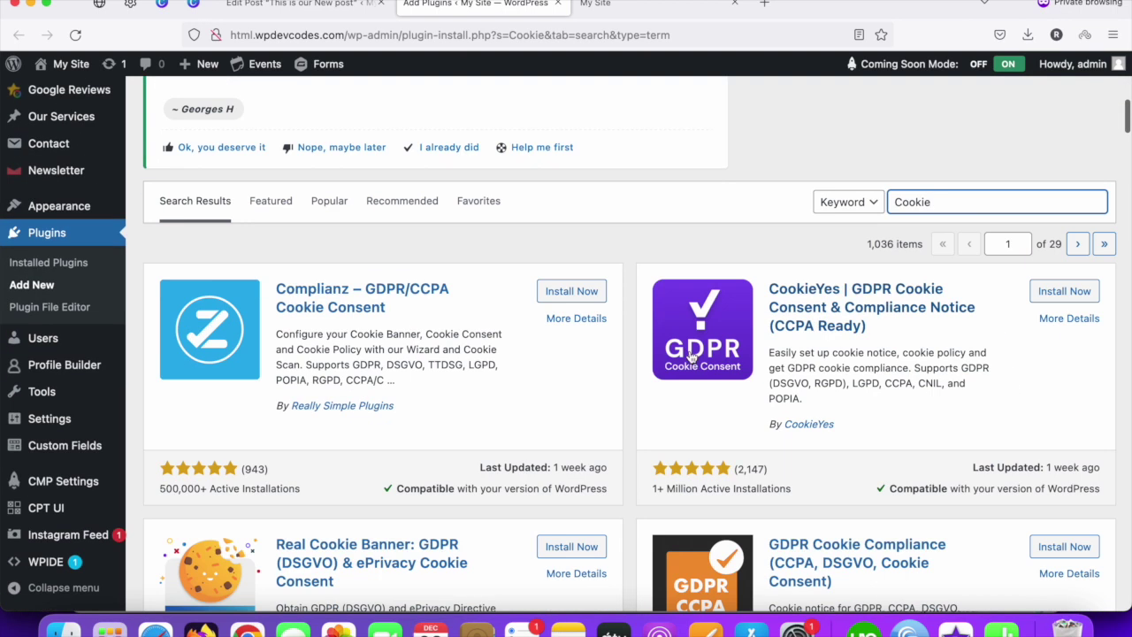
scroll(628, 353, down, 3)
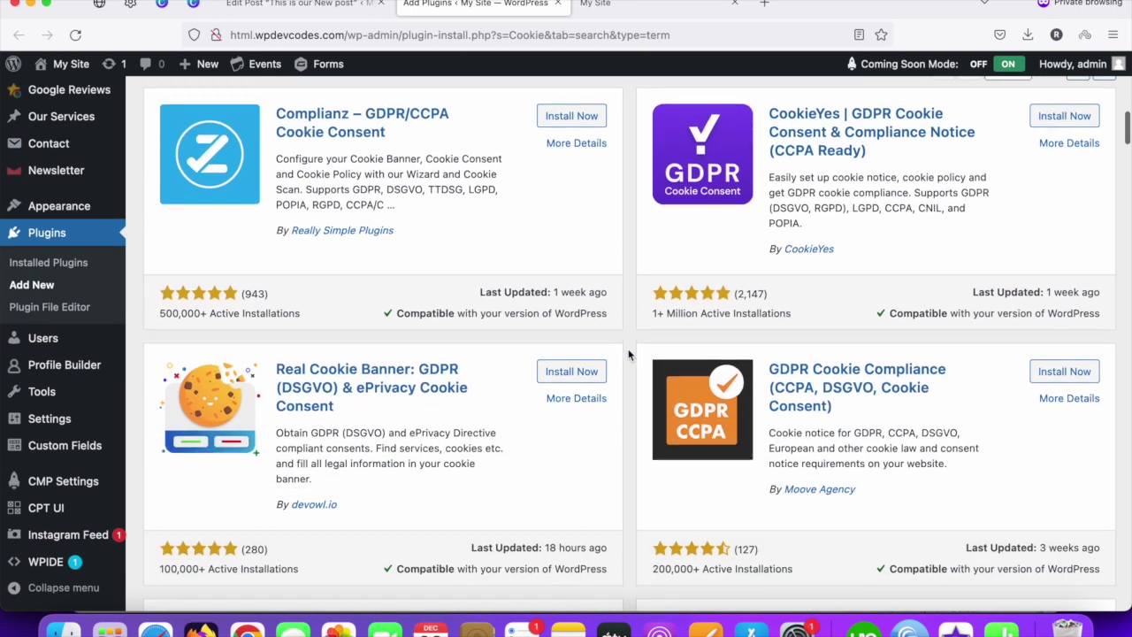
scroll(628, 354, up, 4)
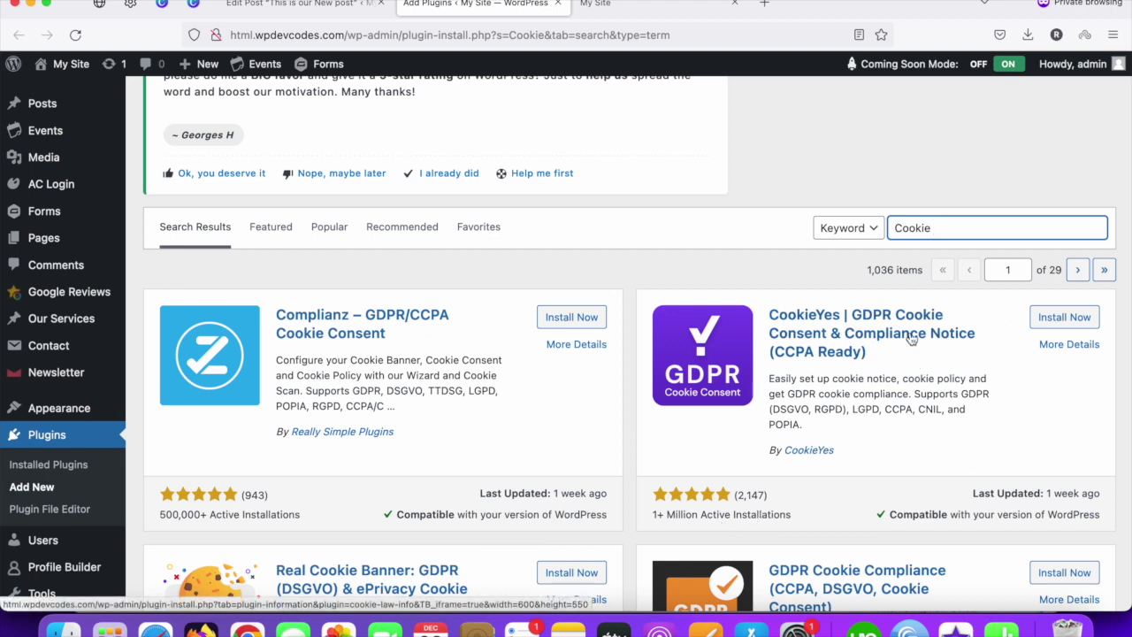
click(1062, 325)
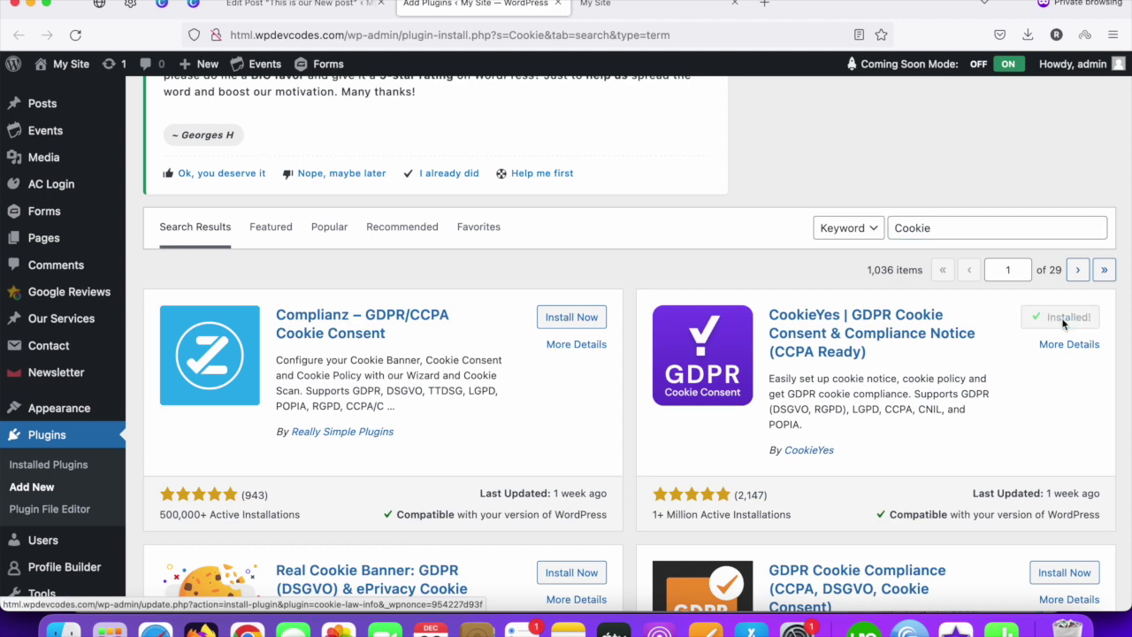
click(1065, 324)
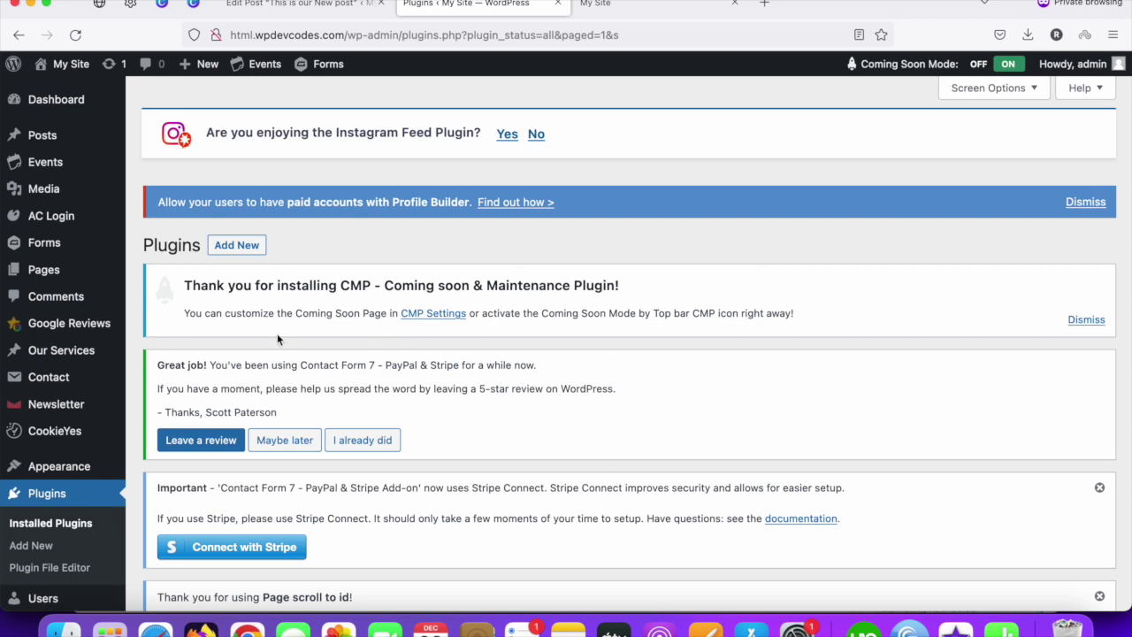
- Go to the CookieYes dashboard, choose Customize Banner, and expand its advanced settings
scroll(277, 333, down, 3)
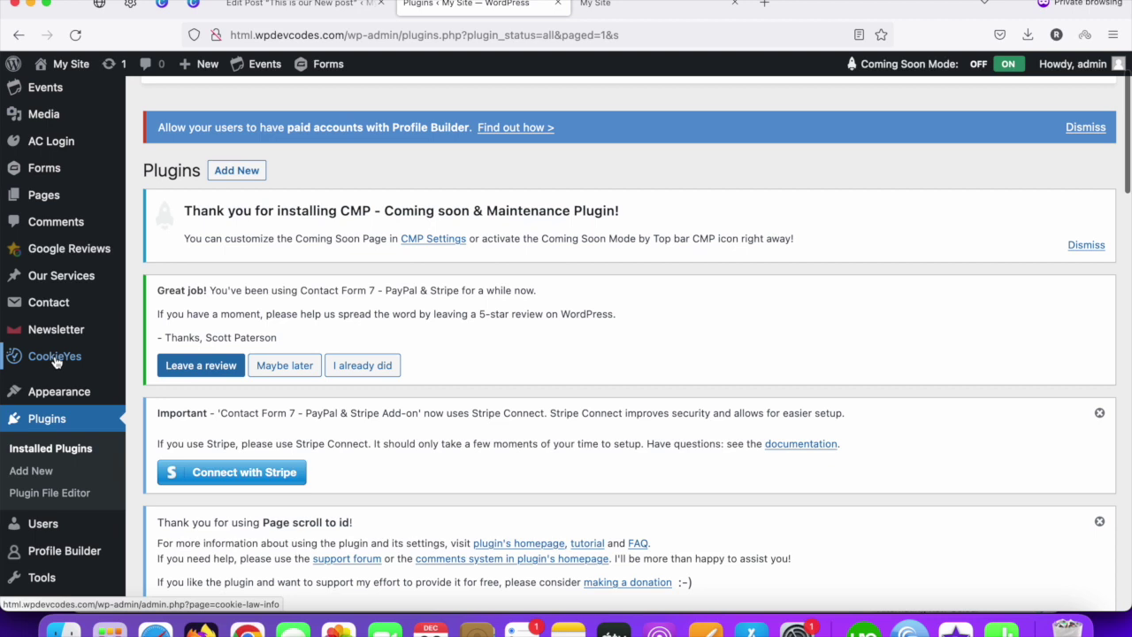
click(56, 361)
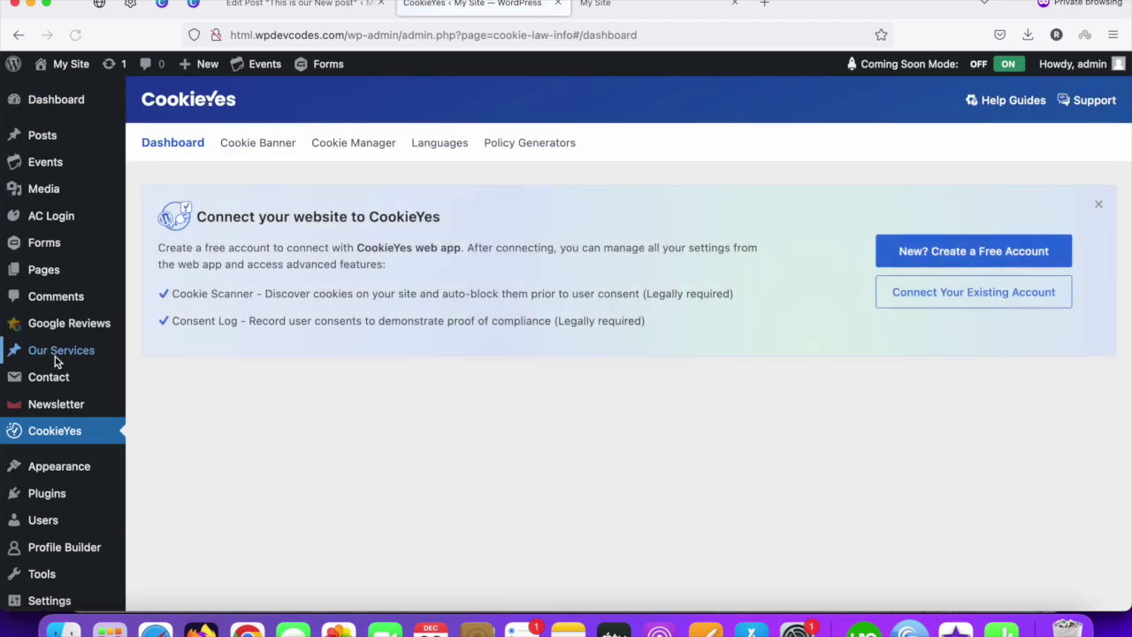
scroll(450, 301, down, 5)
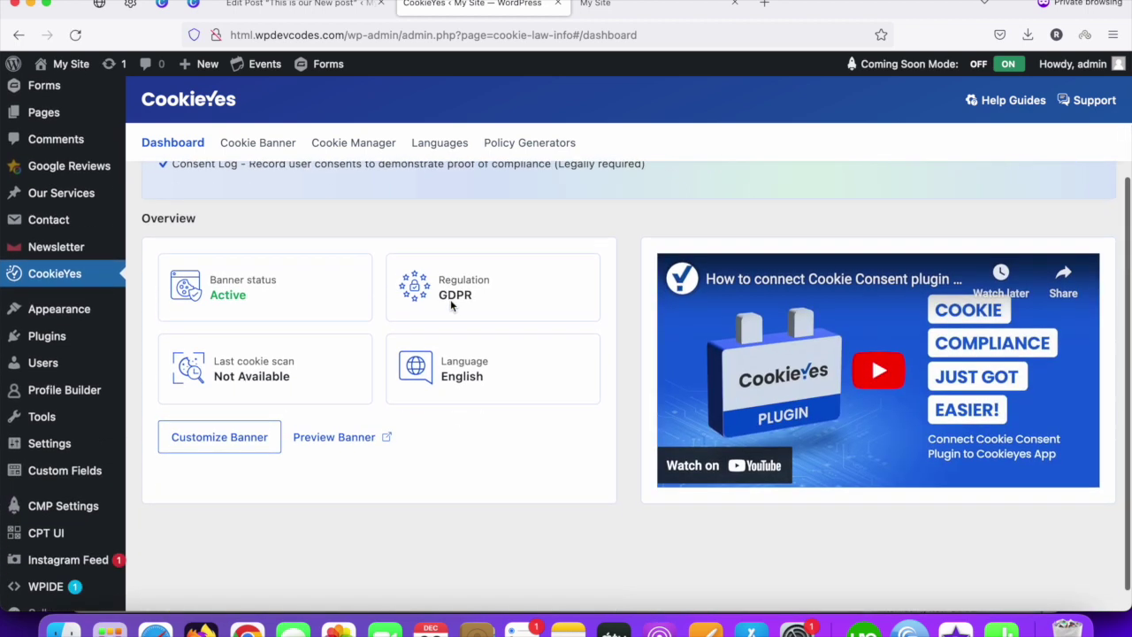
scroll(306, 303, up, 2)
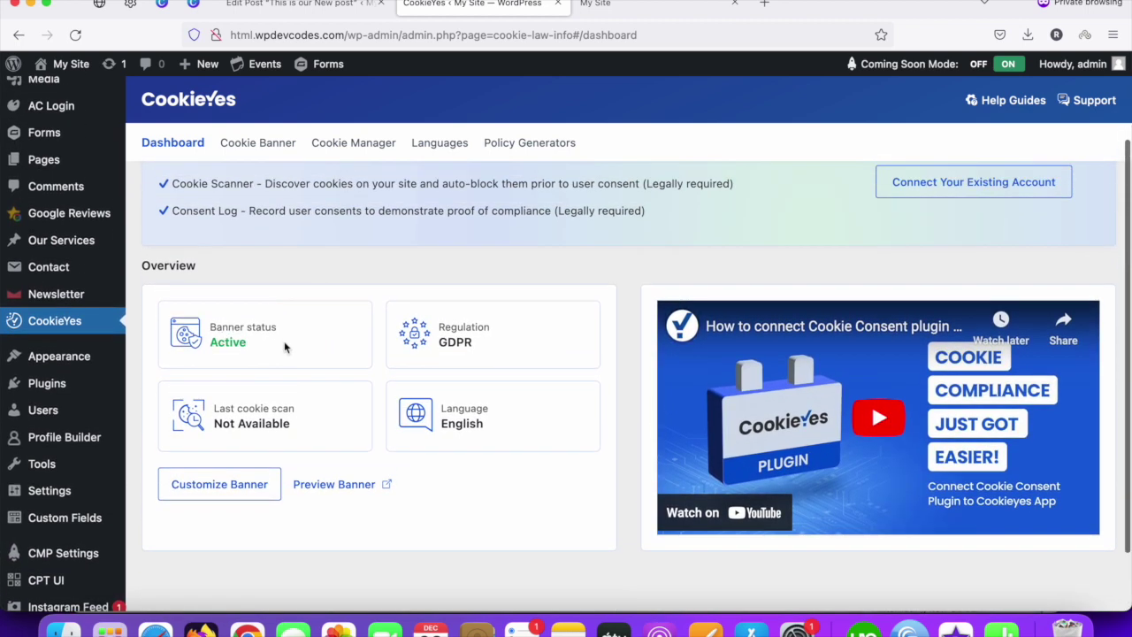
click(219, 484)
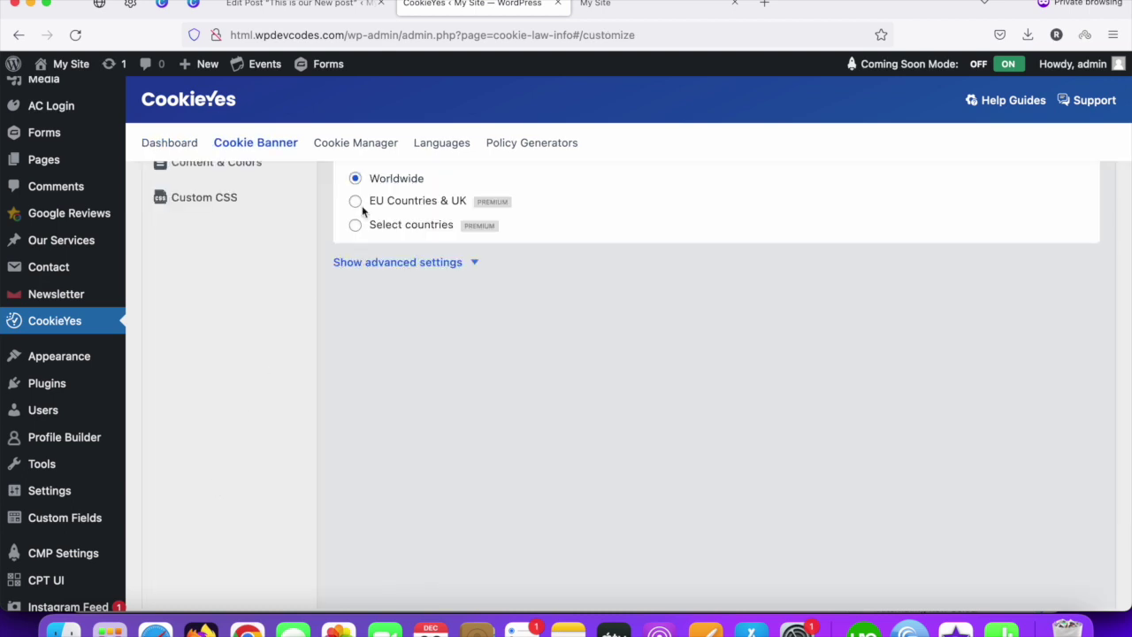
click(477, 266)
scroll(266, 325, up, 3)
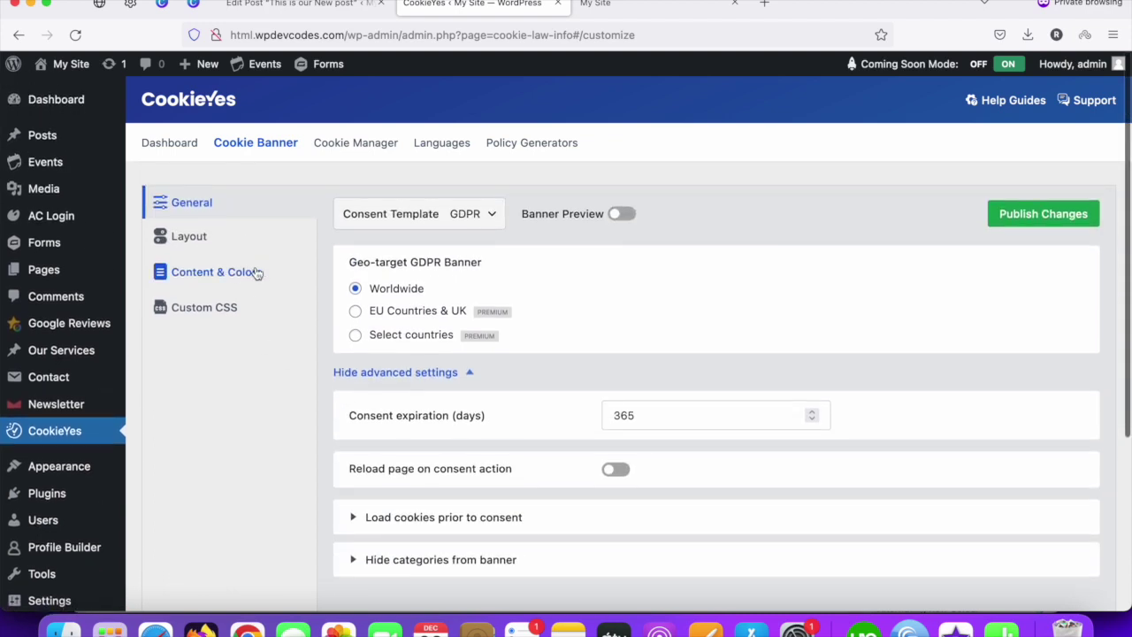
click(188, 244)
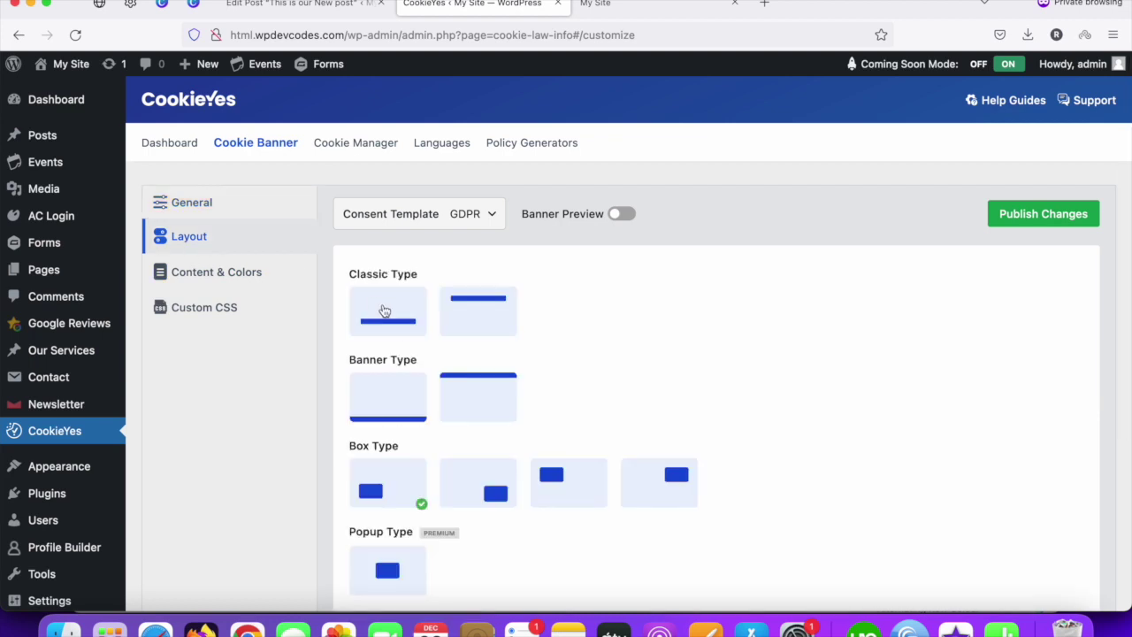
scroll(301, 344, down, 1)
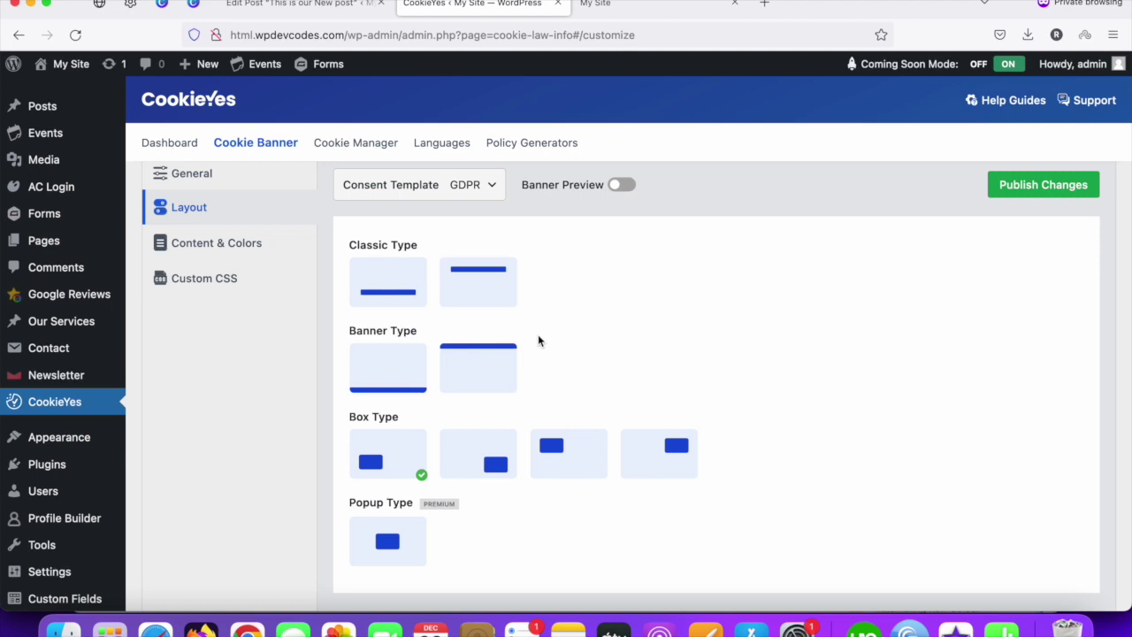
click(378, 370)
scroll(398, 389, down, 5)
scroll(301, 363, up, 5)
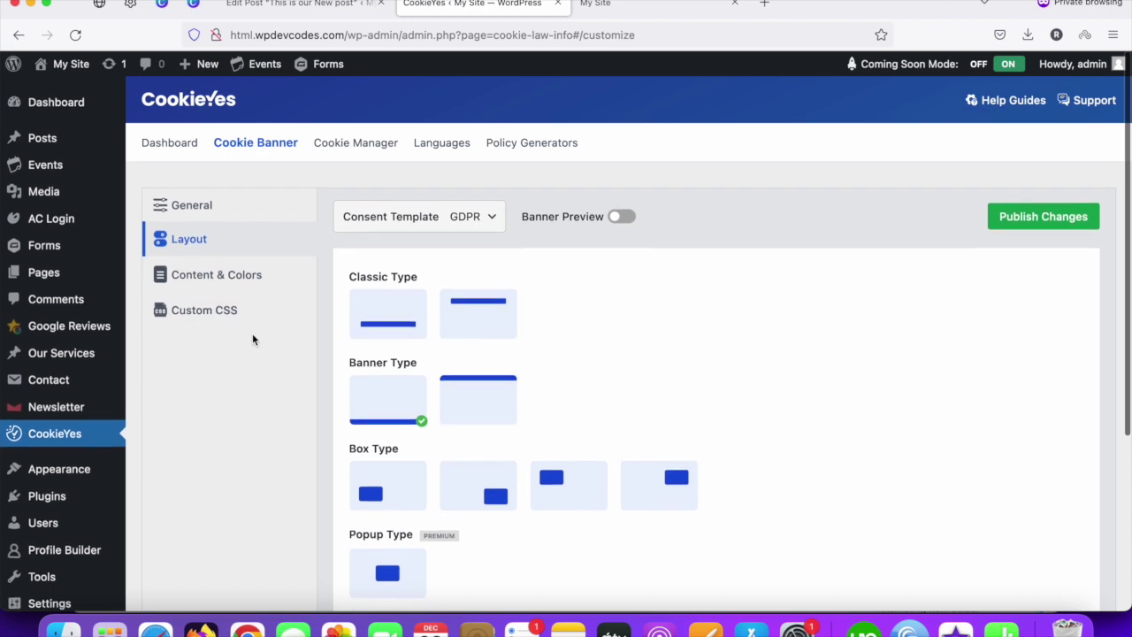
- Open the banner's Content & Colors settings and expand the Cookie Notice section
click(230, 275)
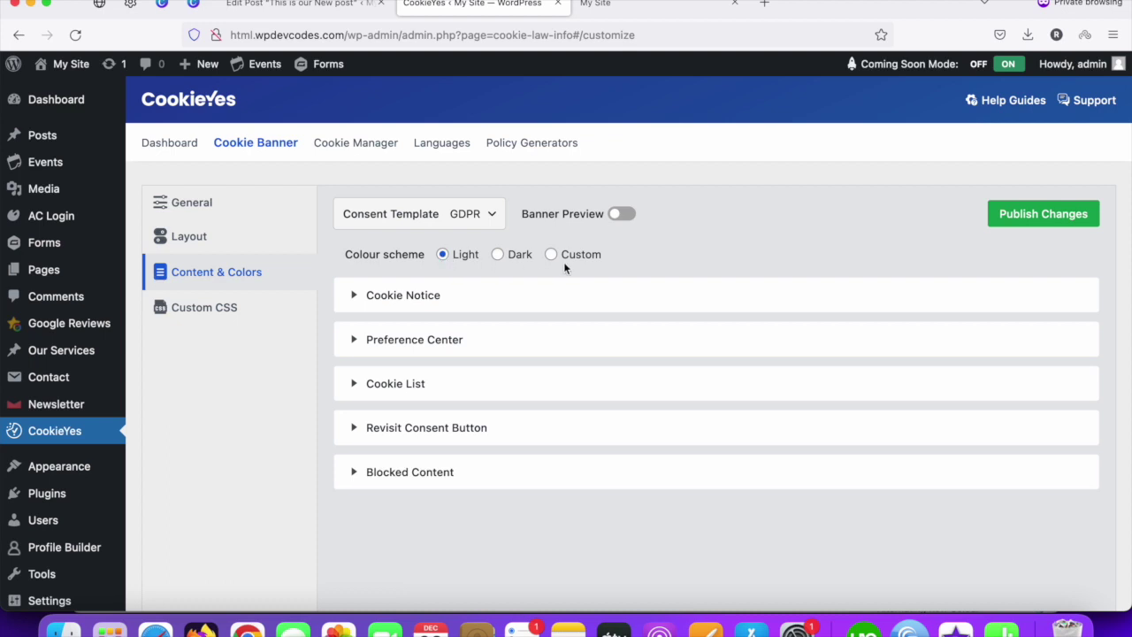
click(358, 302)
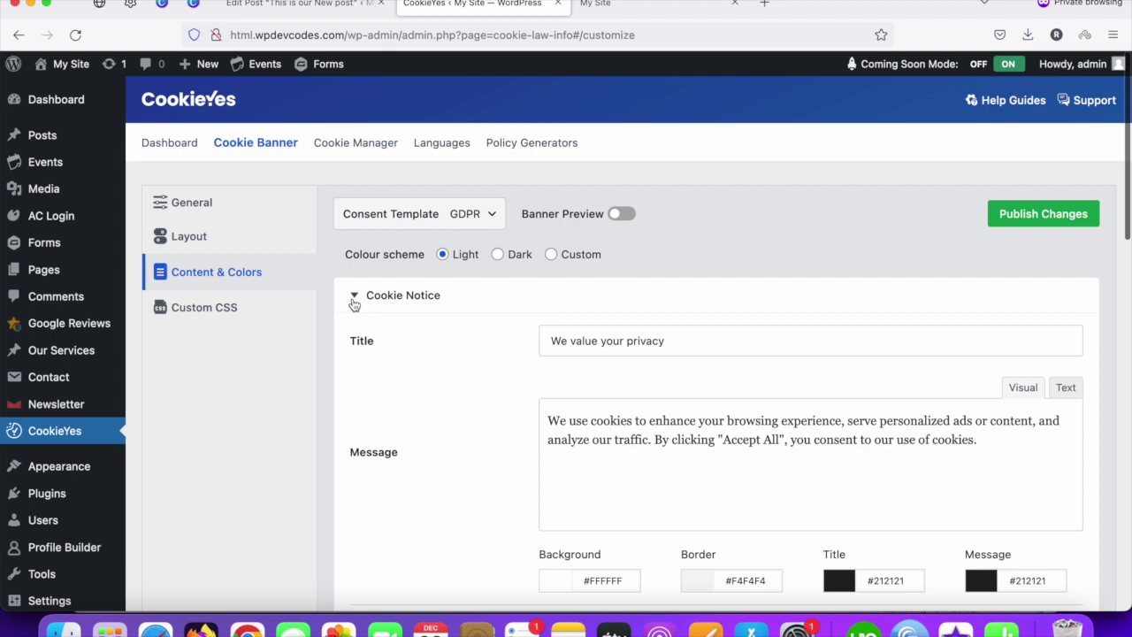
scroll(472, 389, down, 2)
scroll(471, 389, down, 2)
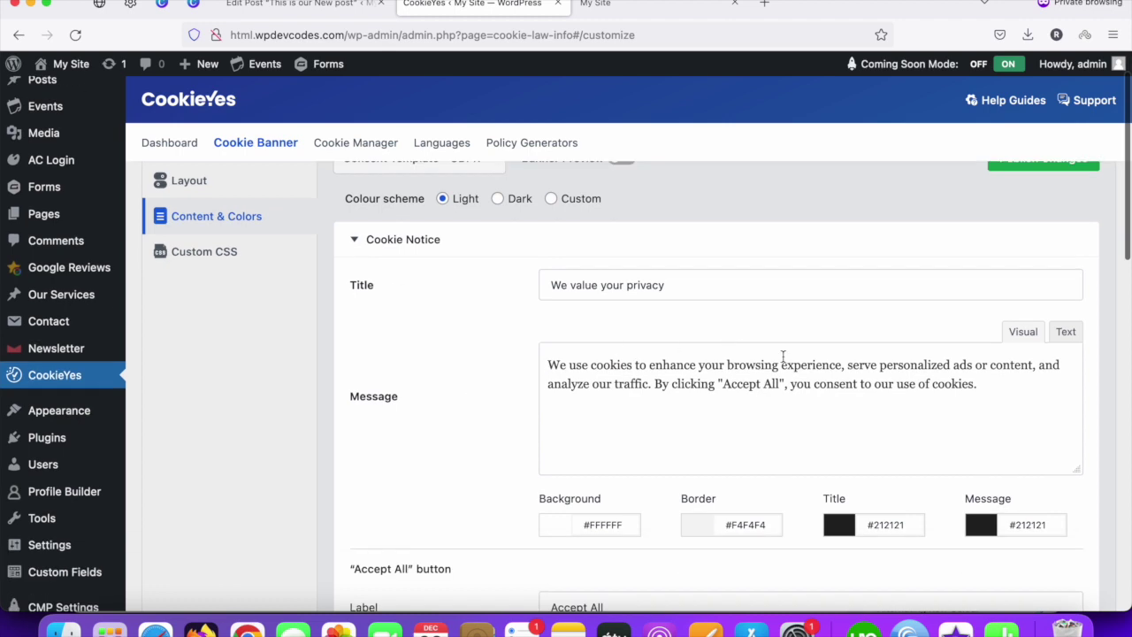
scroll(783, 357, down, 4)
scroll(496, 362, down, 3)
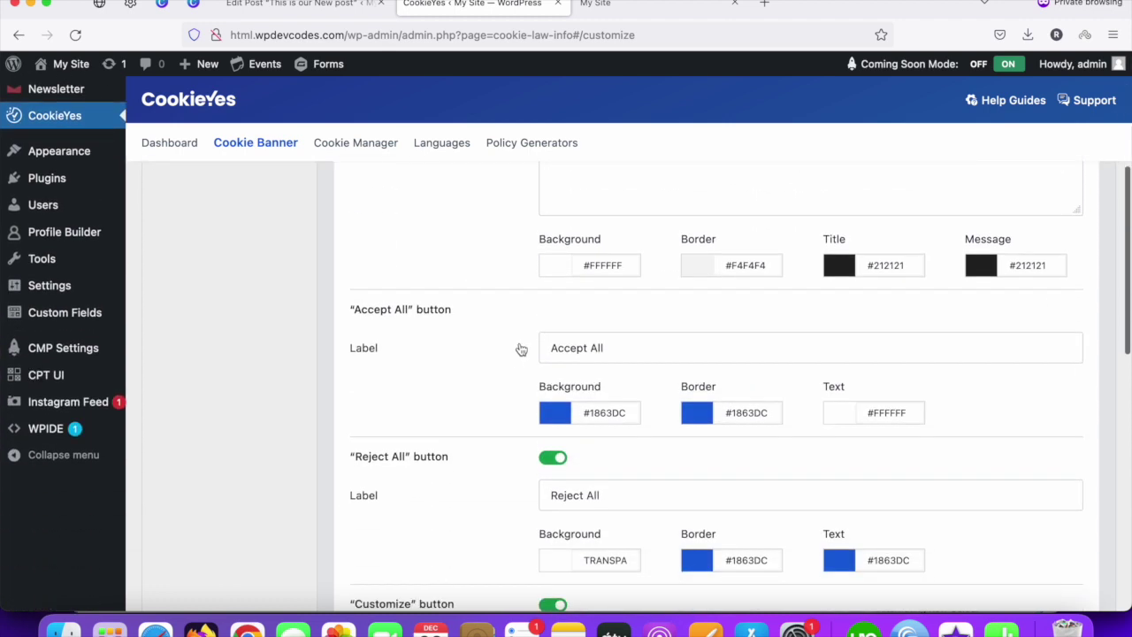
scroll(522, 349, down, 1)
scroll(496, 367, down, 2)
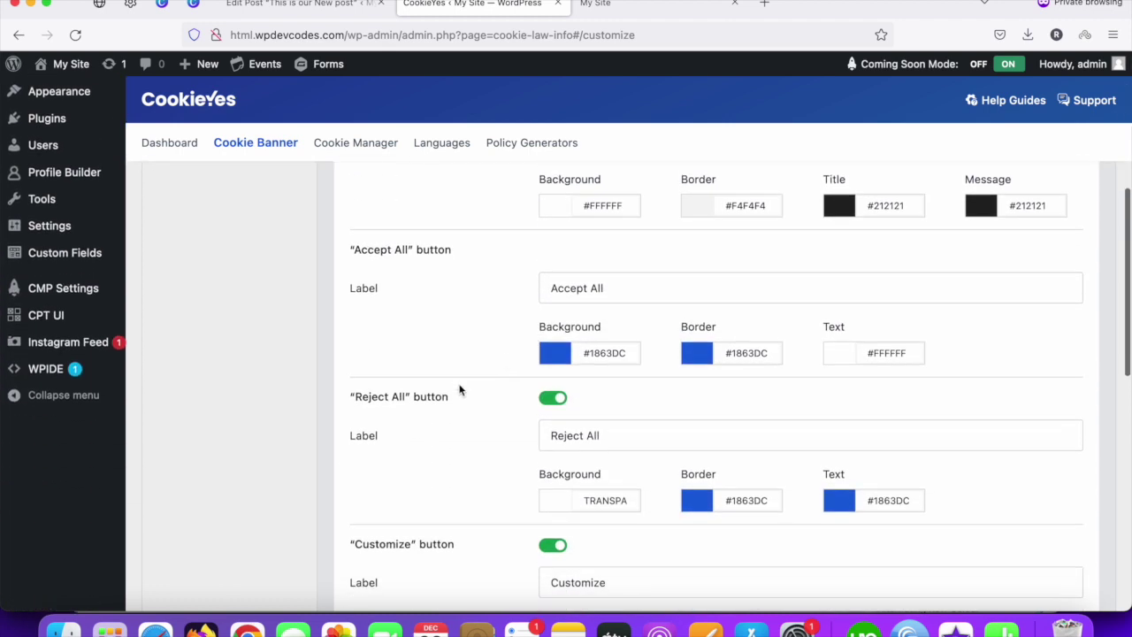
- Switch off the Reject All and Customize buttons in the cookie notice
click(552, 399)
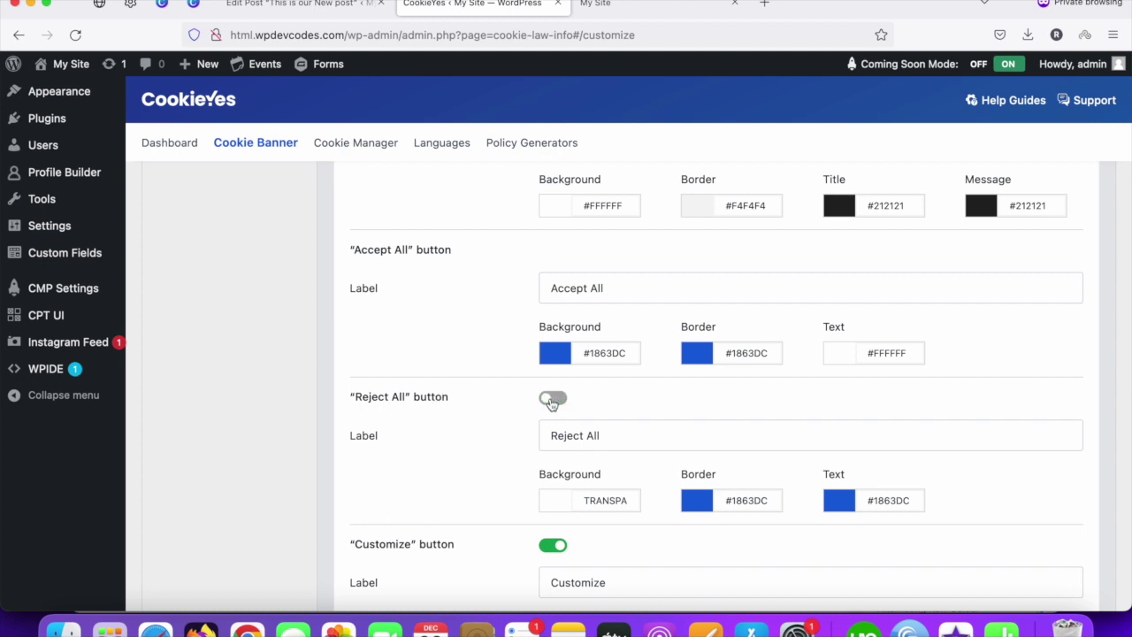
scroll(500, 428, down, 1)
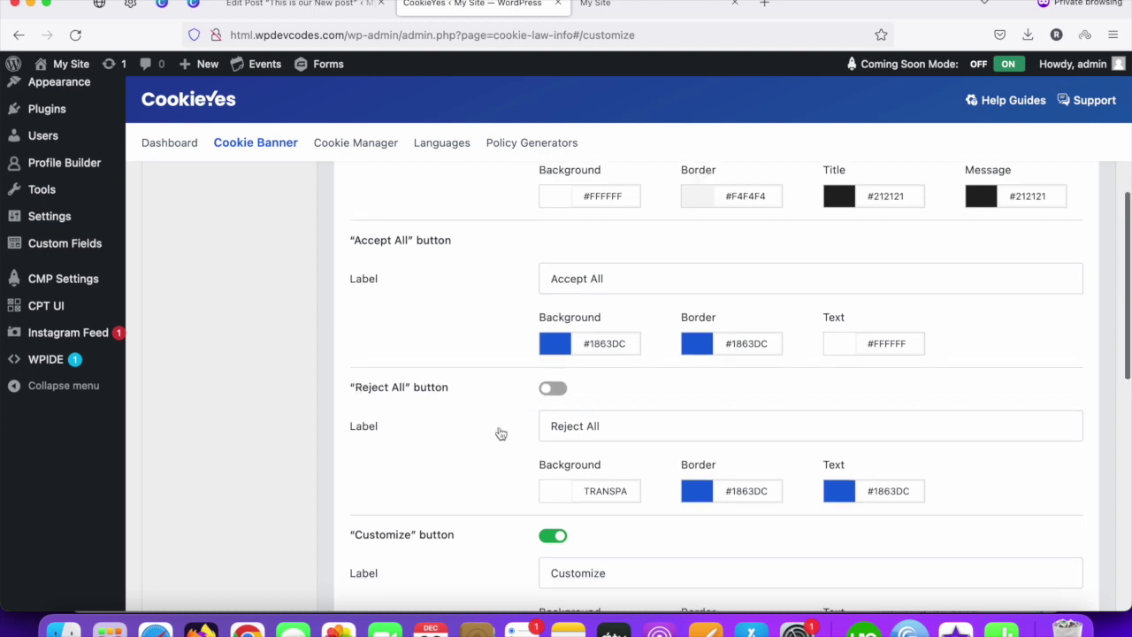
scroll(520, 425, down, 3)
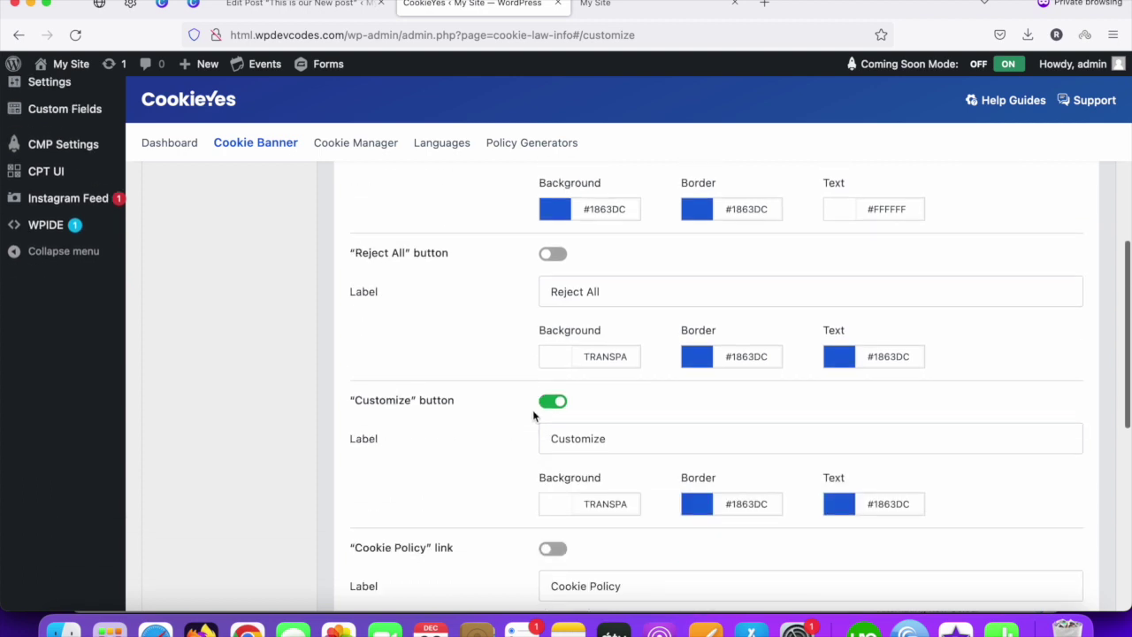
click(555, 403)
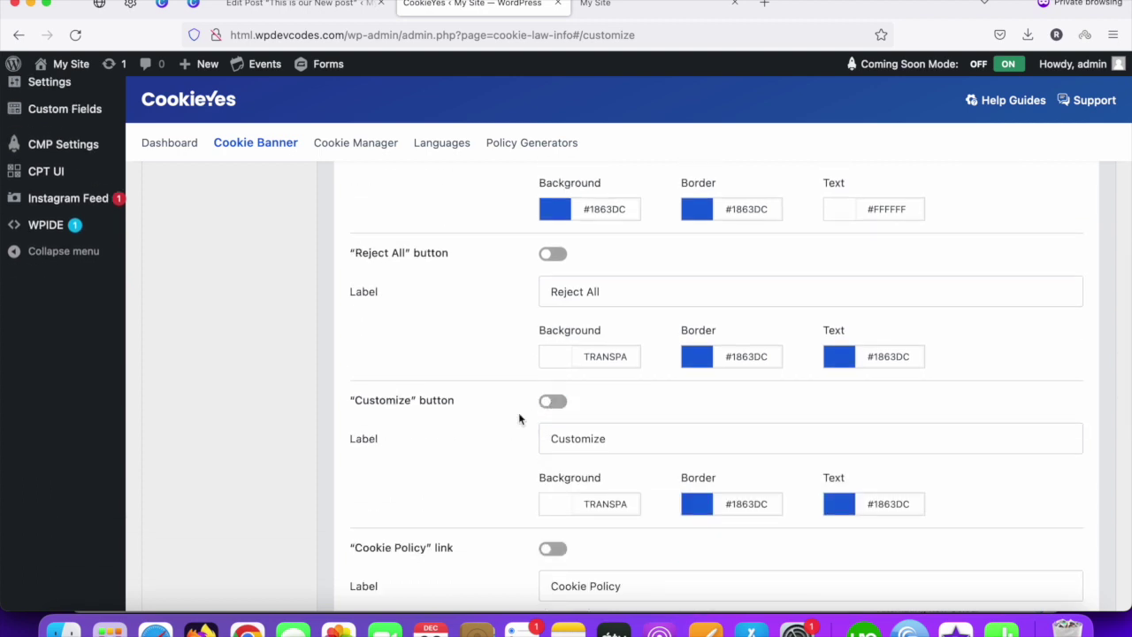
- Publish the cookie banner changes
scroll(484, 433, down, 2)
scroll(485, 433, down, 3)
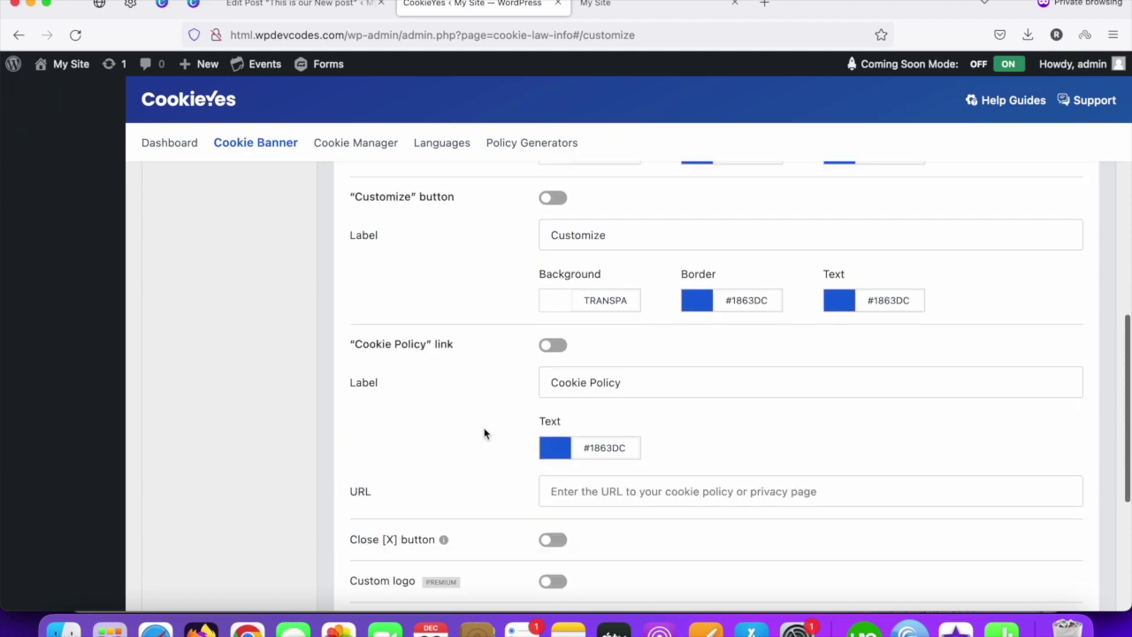
scroll(484, 433, down, 6)
scroll(485, 434, up, 5)
scroll(485, 434, up, 3)
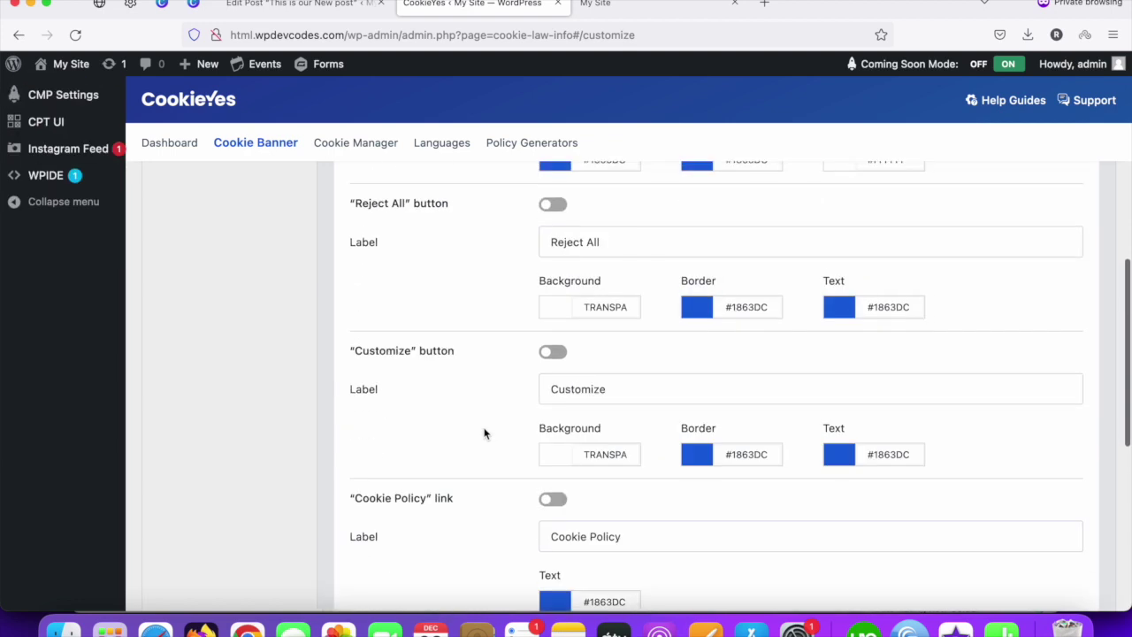
scroll(485, 433, up, 10)
scroll(484, 433, up, 2)
scroll(485, 433, up, 2)
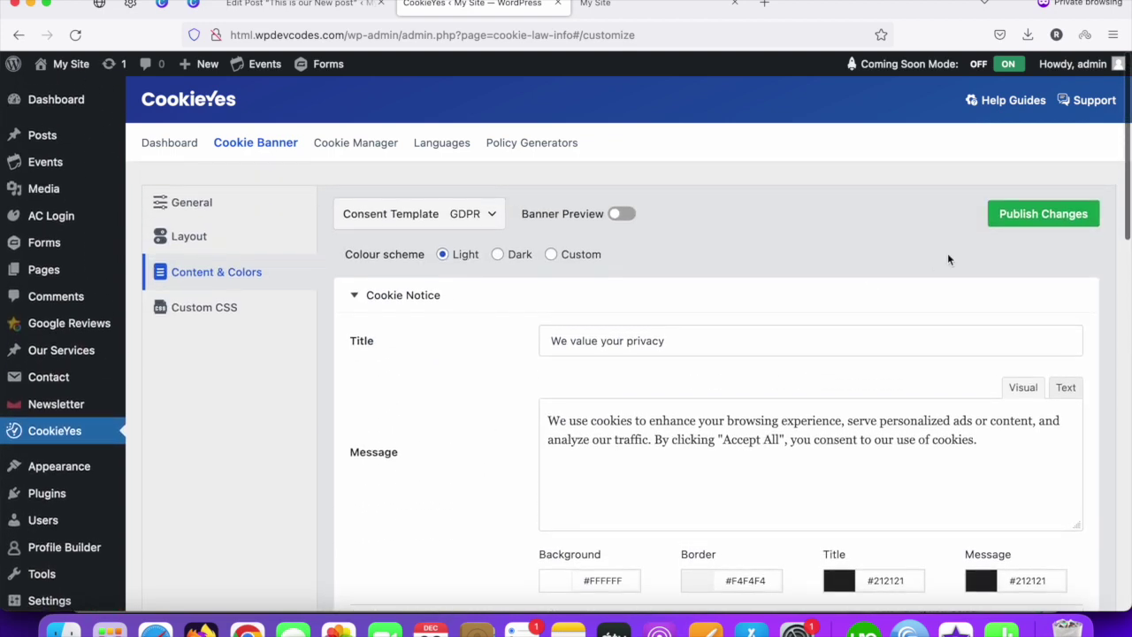
click(1027, 222)
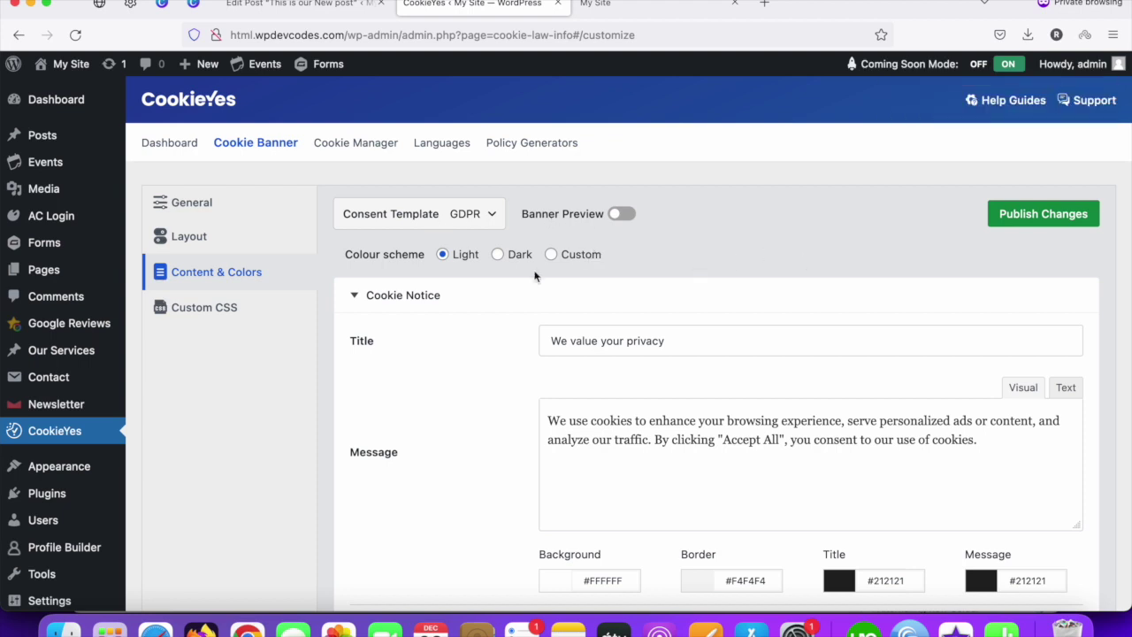
- Reload the My Site tab to load the updated banner
click(595, 4)
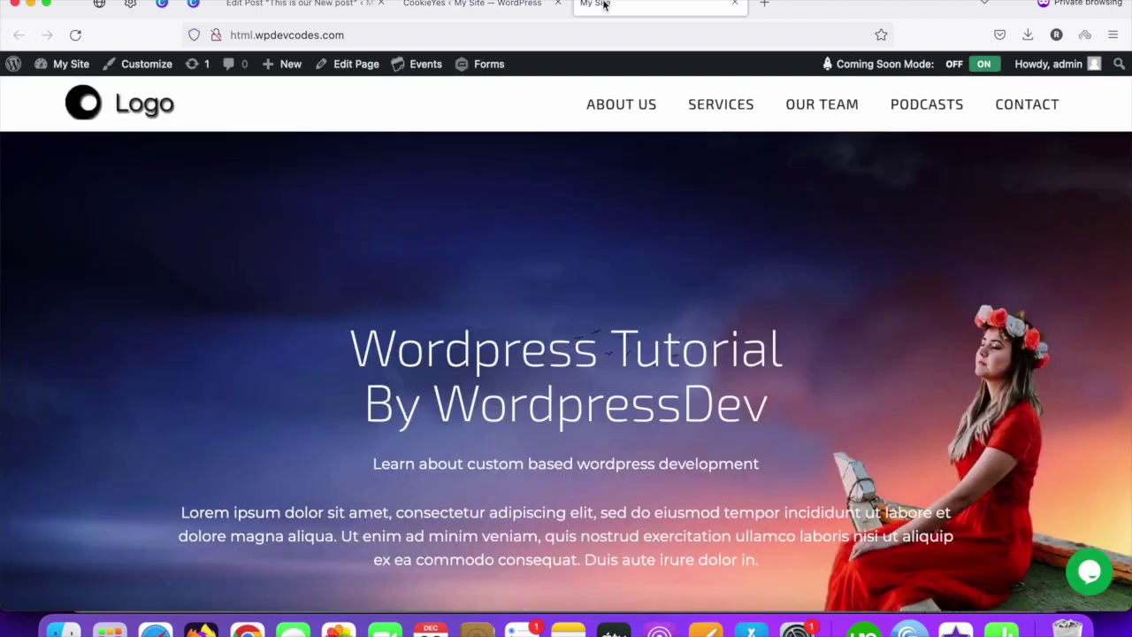
right_click(606, 6)
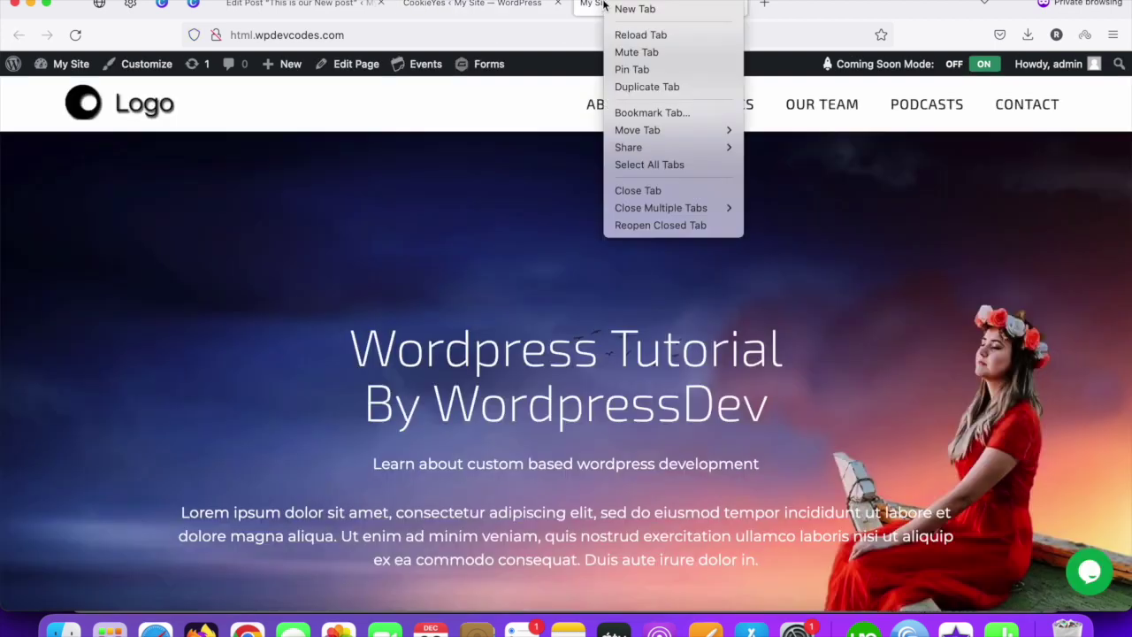
click(643, 34)
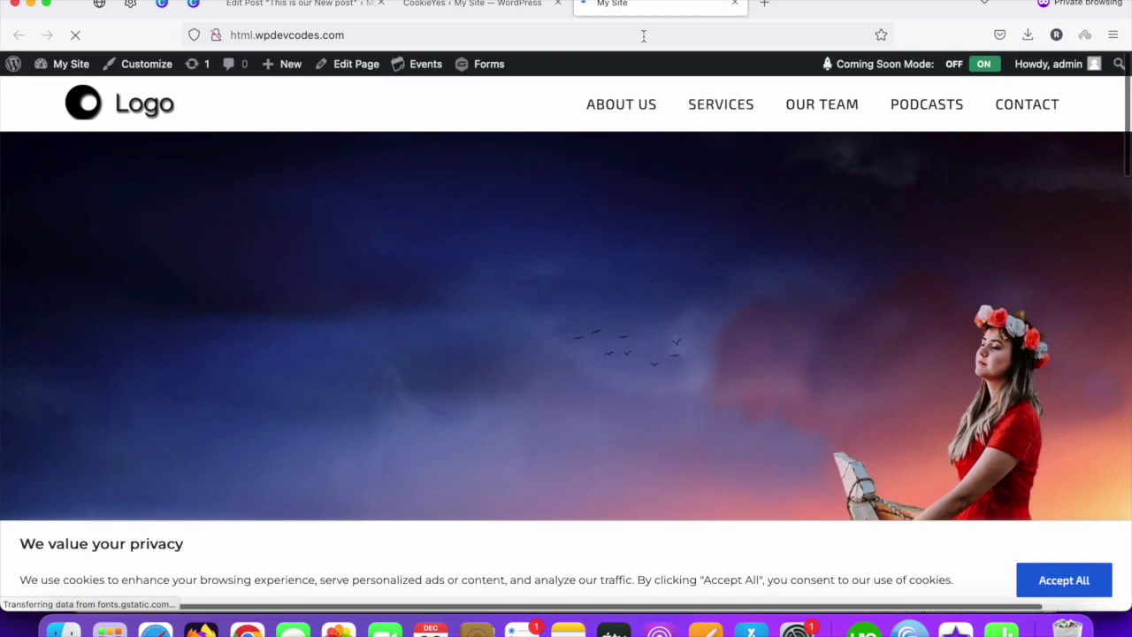
- Check the bottom banner offers only Accept All, zooming out briefly and back
scroll(510, 119, down, 2)
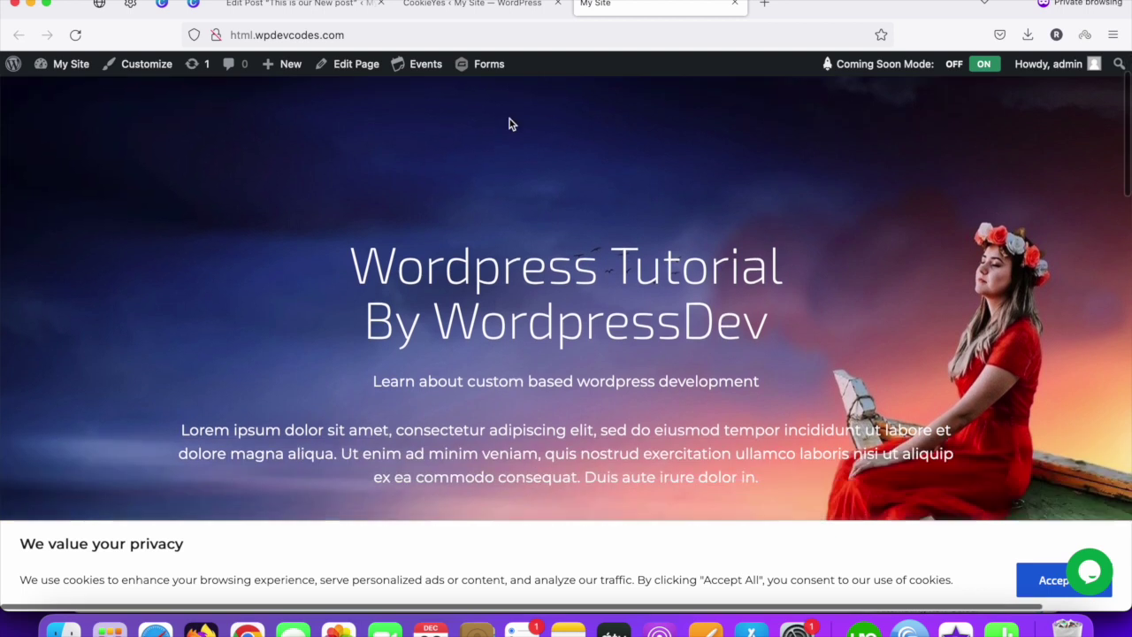
scroll(506, 124, down, 4)
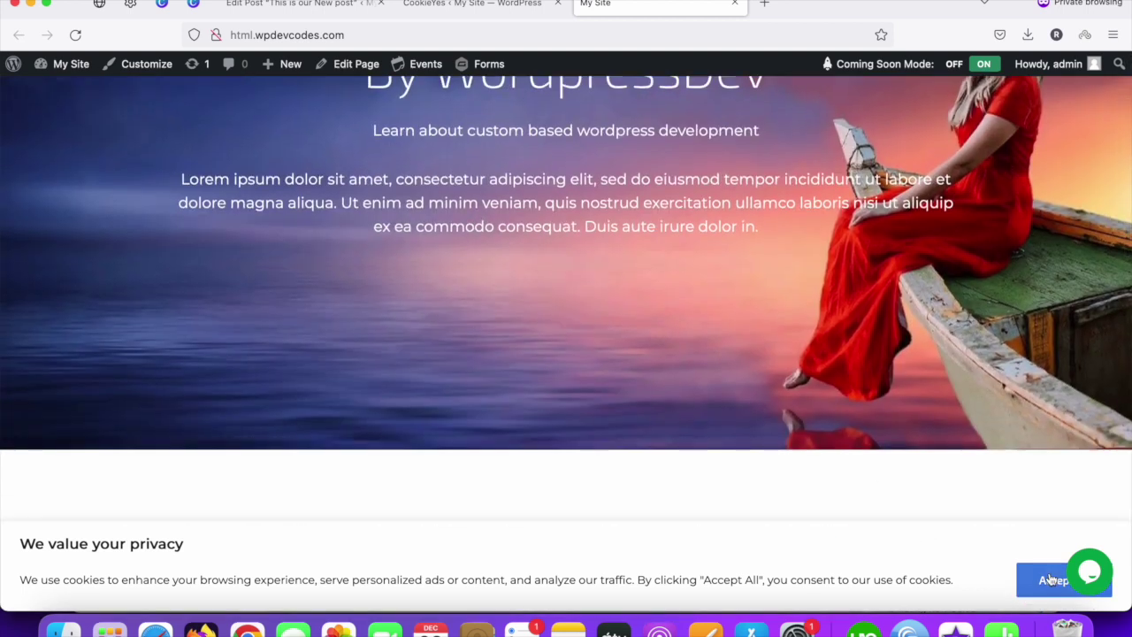
key(super+minus)
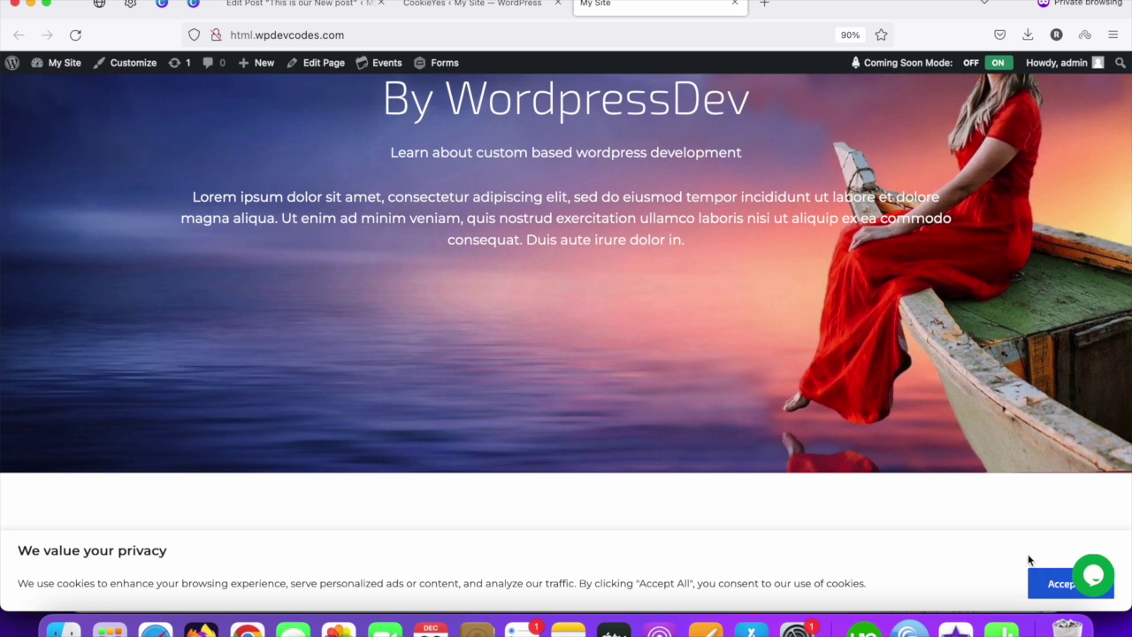
scroll(1029, 560, down, 1)
scroll(962, 515, down, 1)
key(super+plus)
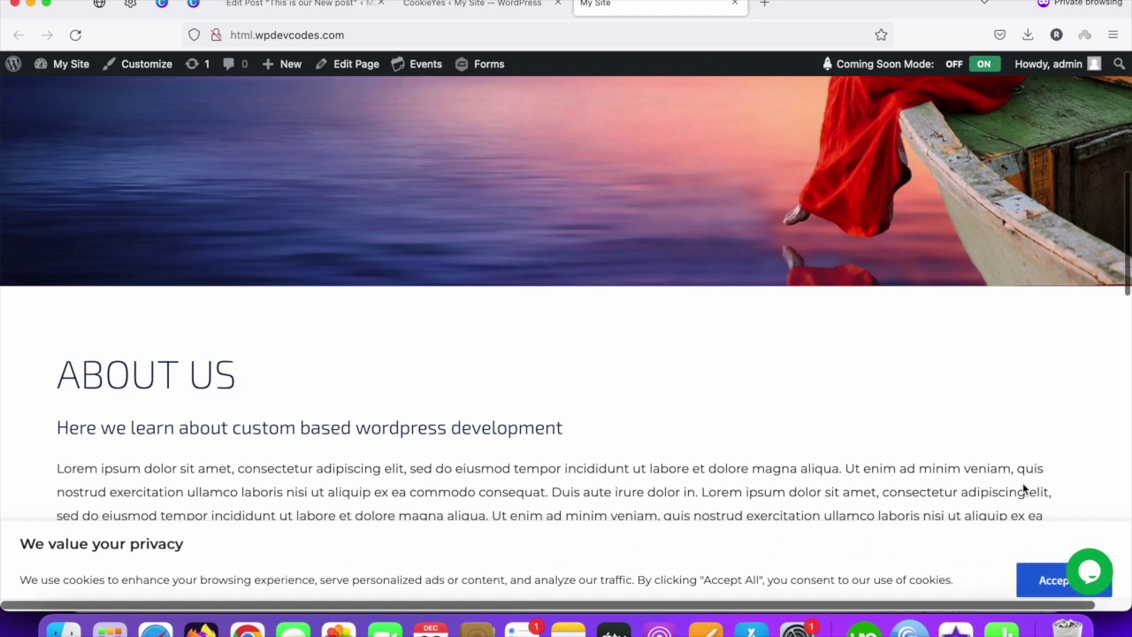
- Back in the CookieYes settings, turn the Reject All button back on
click(431, 7)
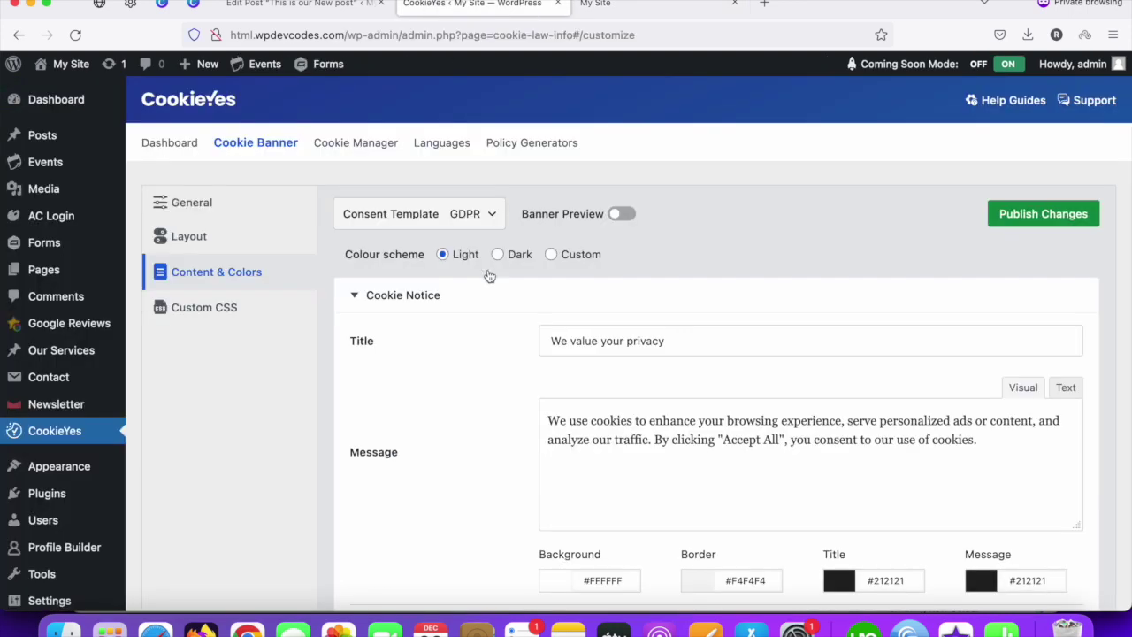
scroll(402, 363, down, 4)
scroll(398, 380, down, 2)
scroll(407, 384, up, 1)
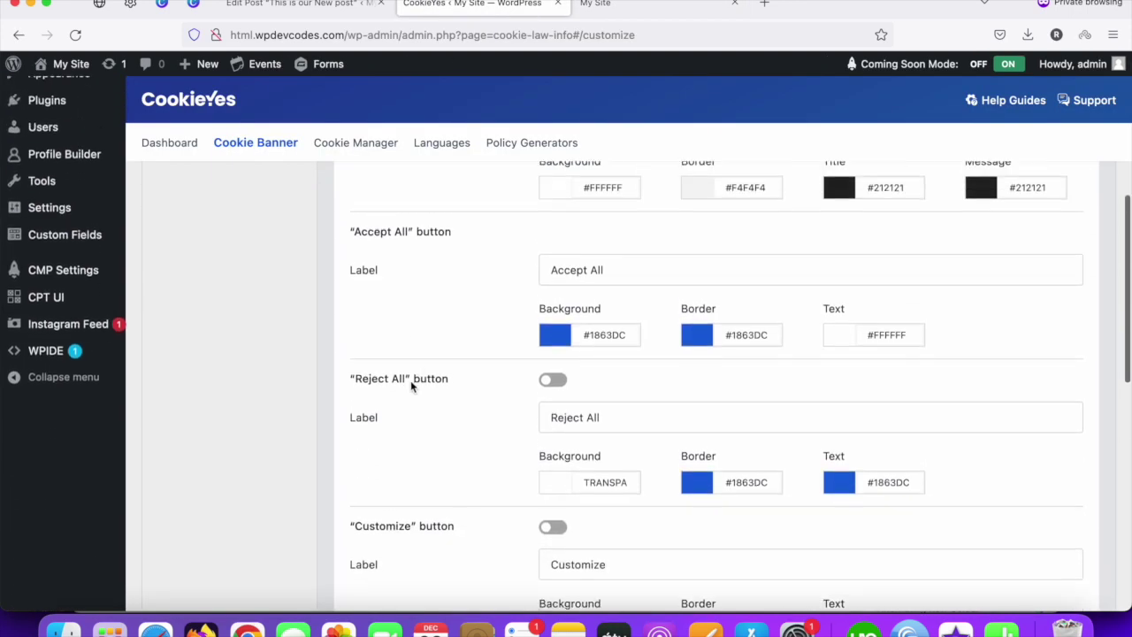
click(551, 390)
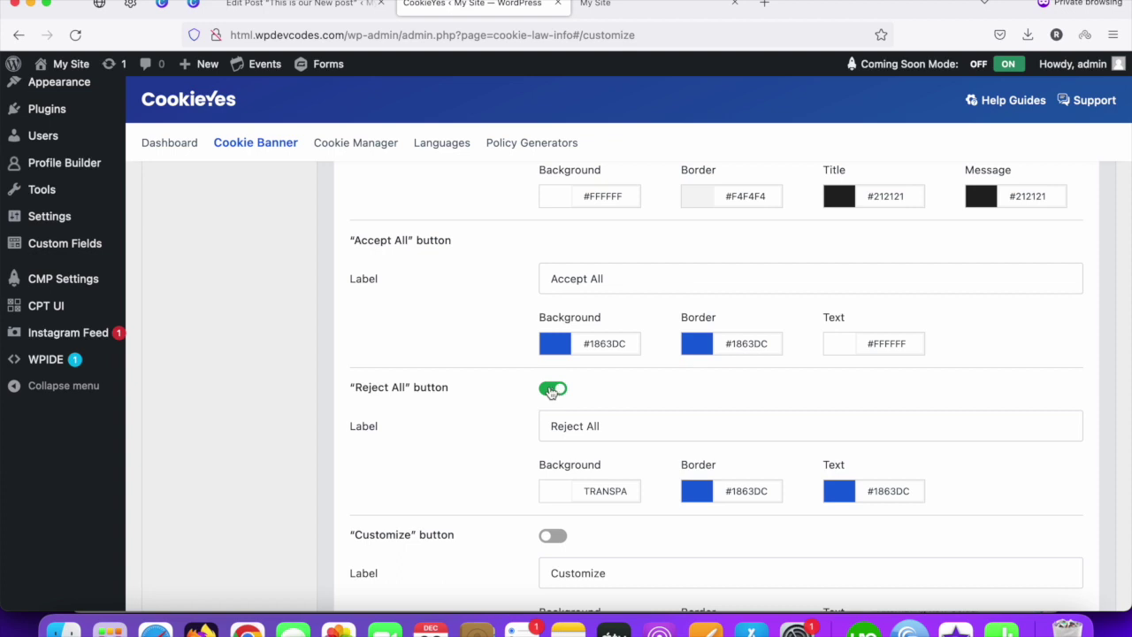
- Relabel the Reject All button as 'Cancel' and publish the changes
scroll(525, 398, down, 1)
scroll(523, 404, down, 3)
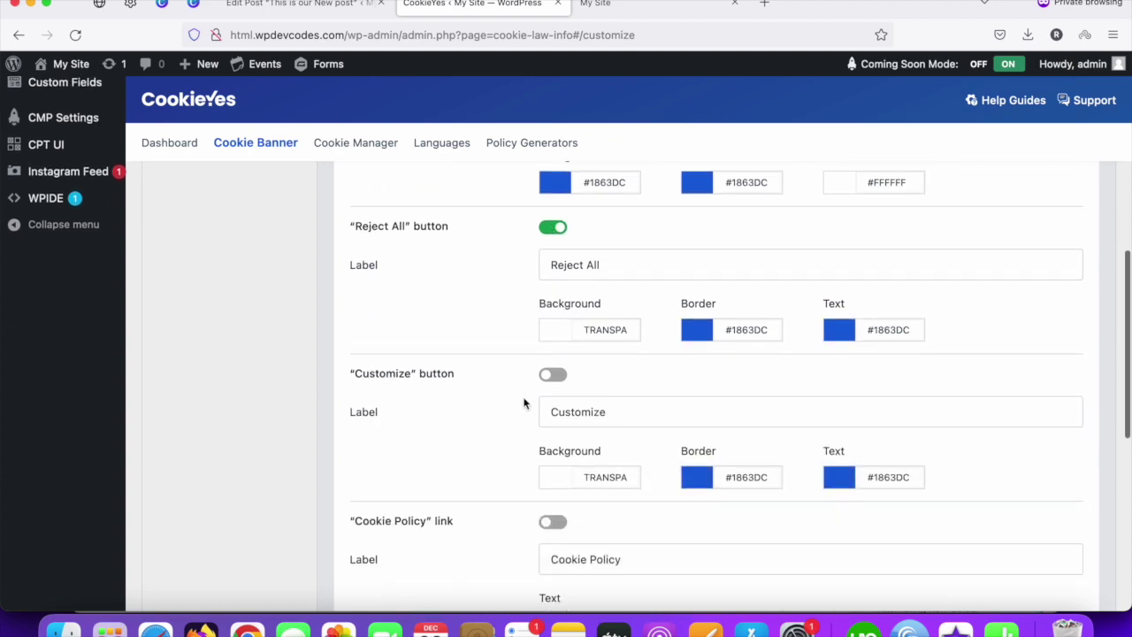
scroll(524, 403, up, 2)
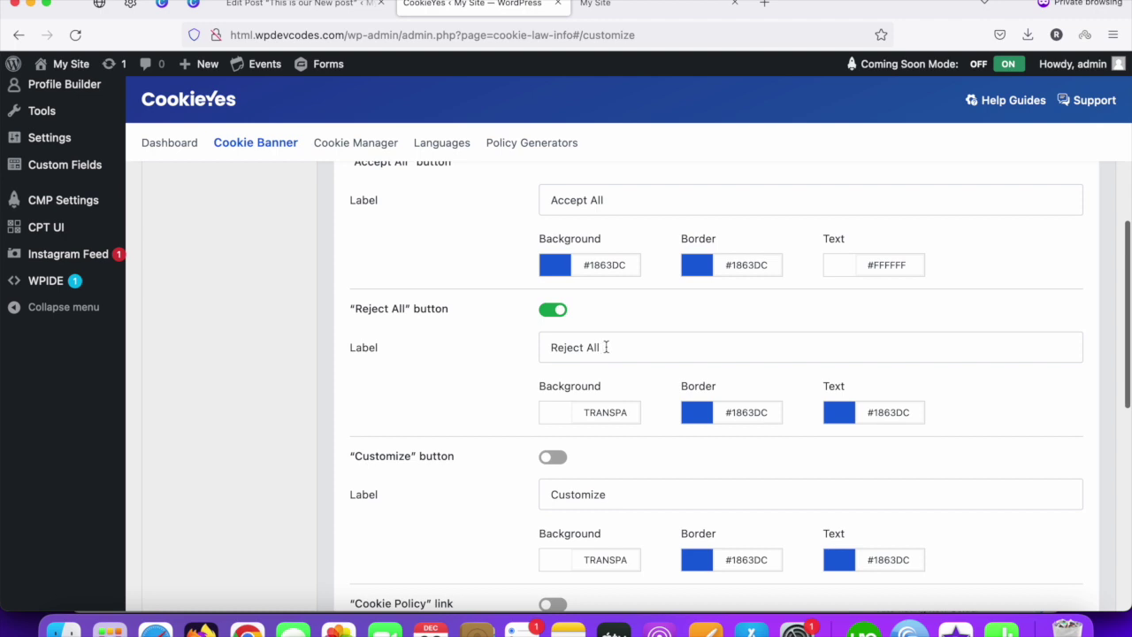
drag(606, 346, 545, 347)
text(Cancel)
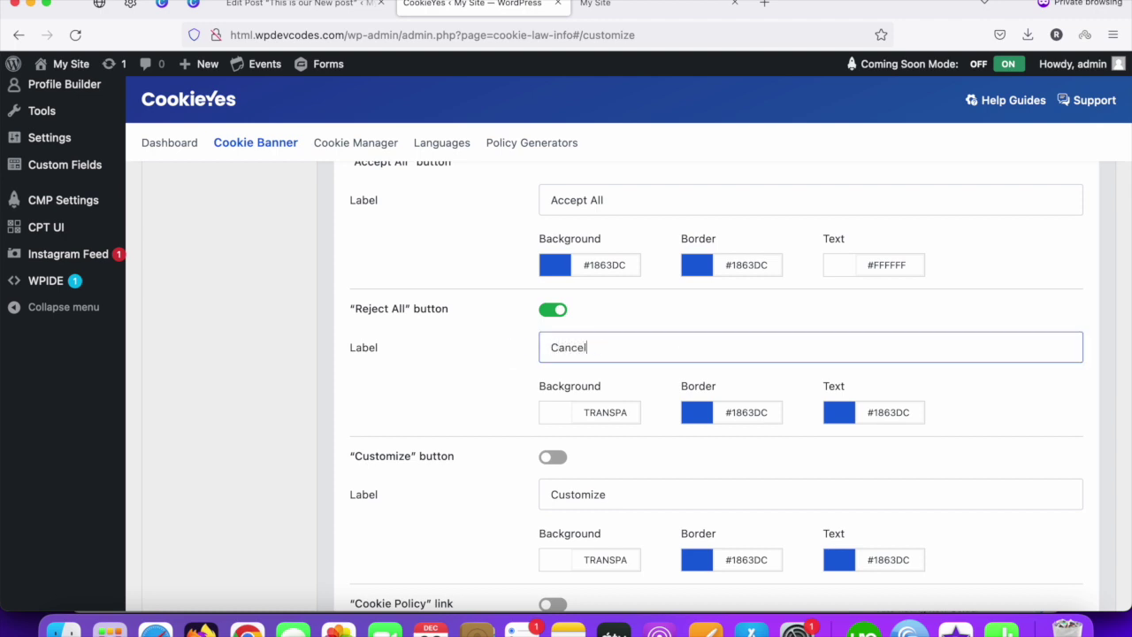
scroll(622, 245, up, 10)
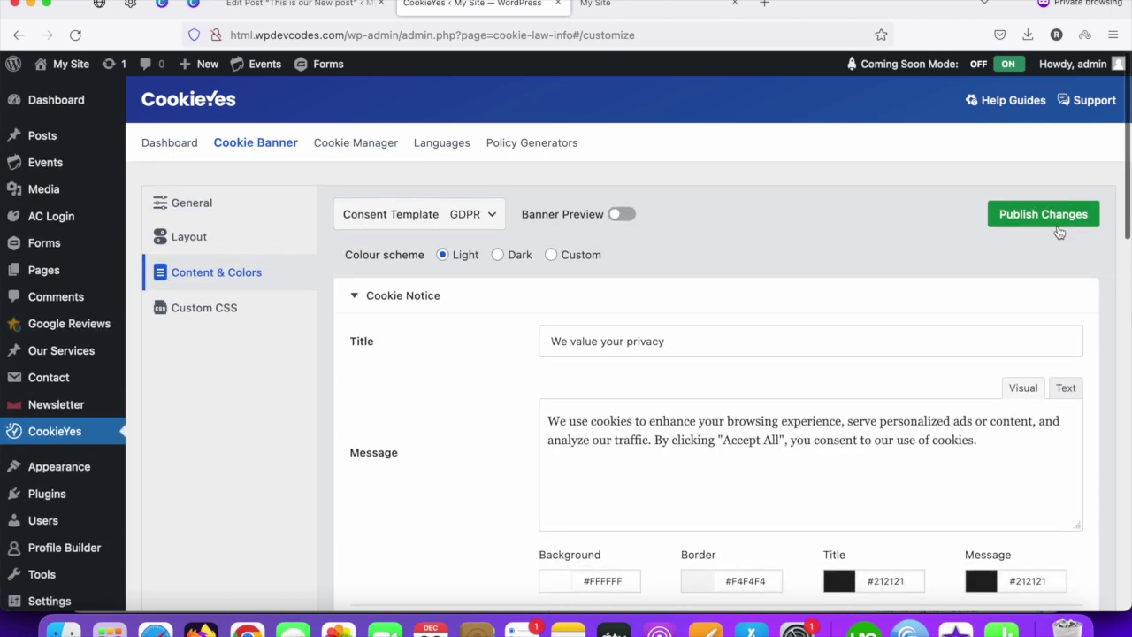
click(1050, 222)
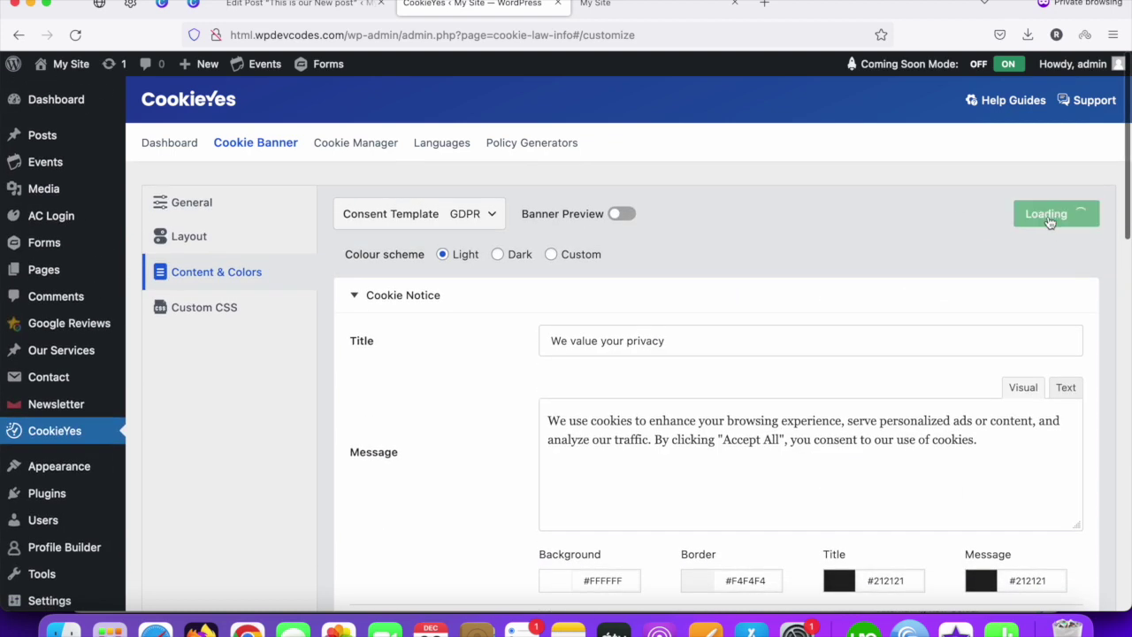
- Reload the live site and check the banner now shows Cancel beside Accept All
click(630, 8)
right_click(629, 8)
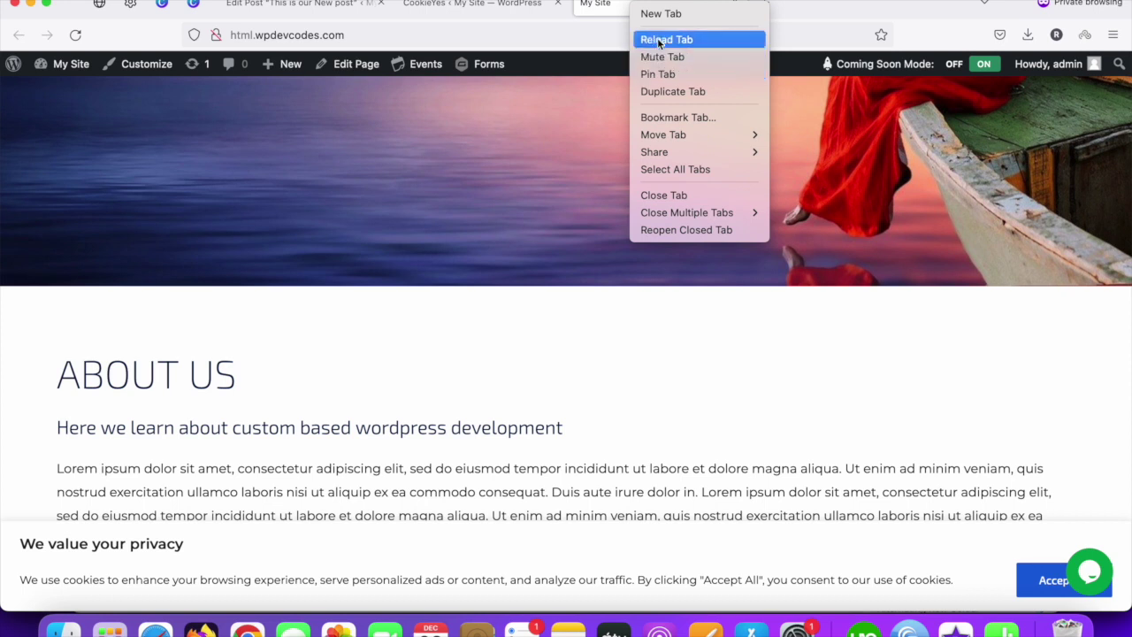
click(657, 39)
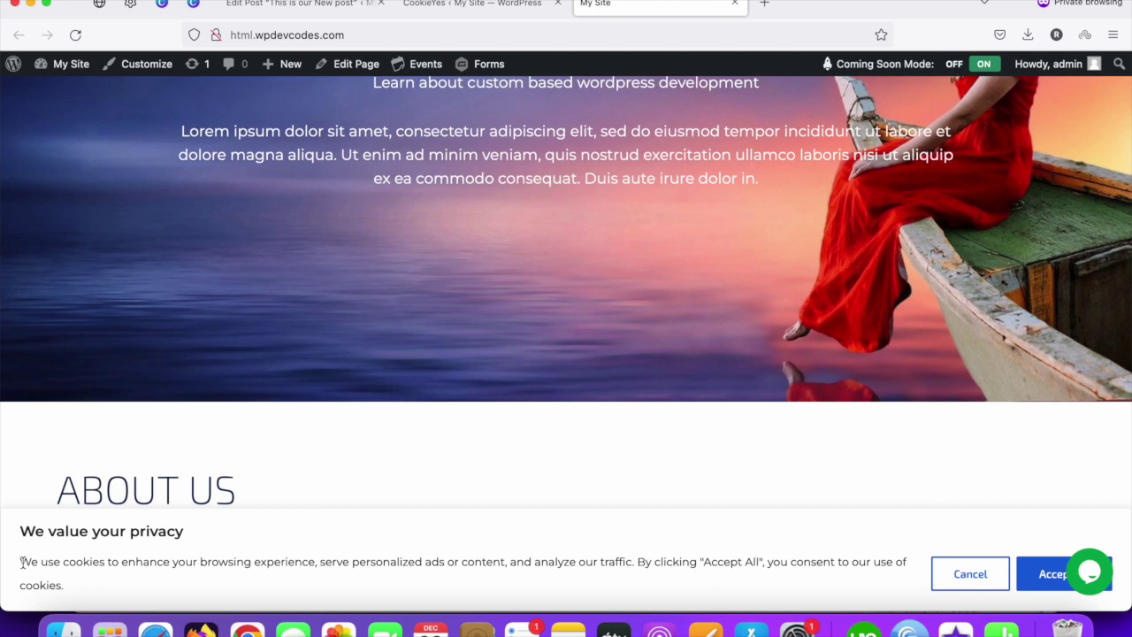
drag(21, 563, 71, 586)
- In the CookieYes settings, review the cookie notice's message text
click(463, 7)
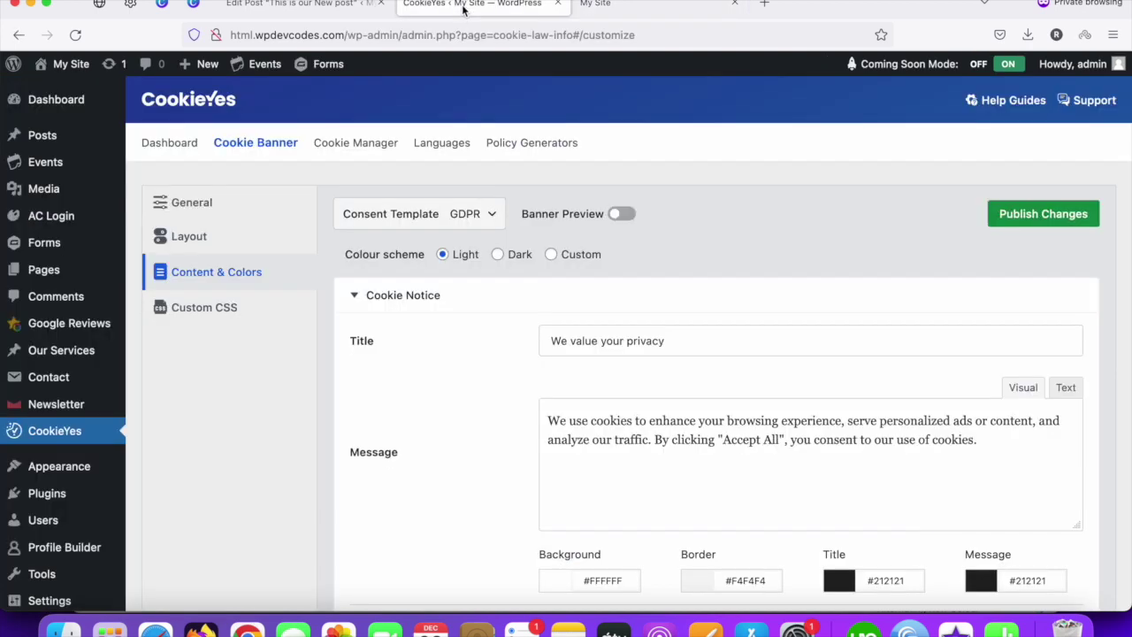
scroll(591, 283, down, 3)
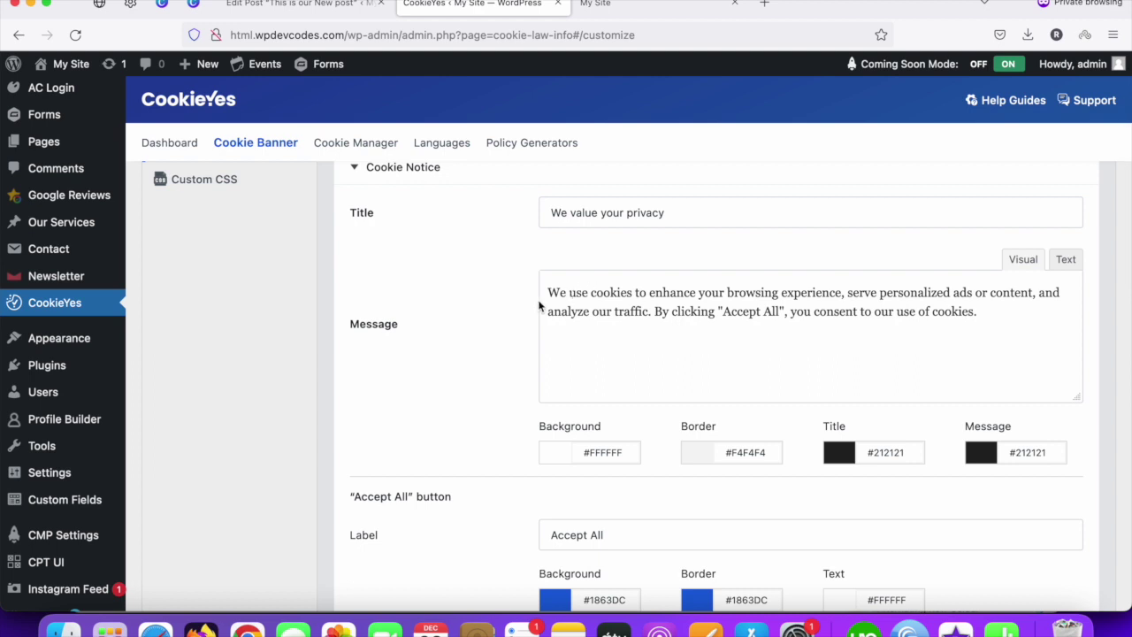
drag(547, 293, 990, 326)
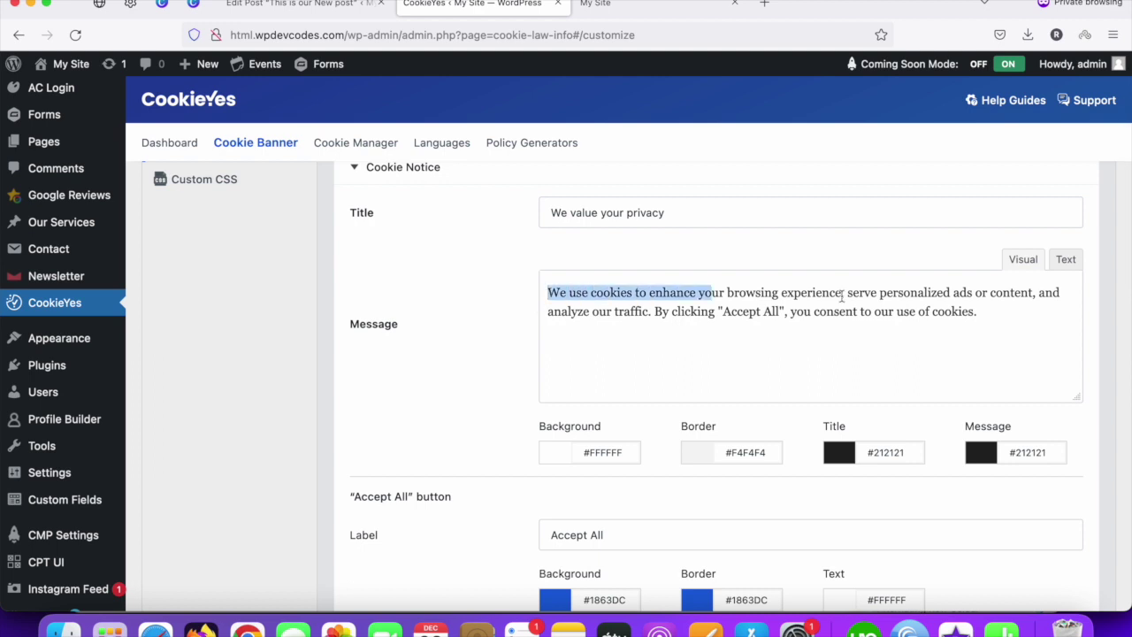
click(993, 326)
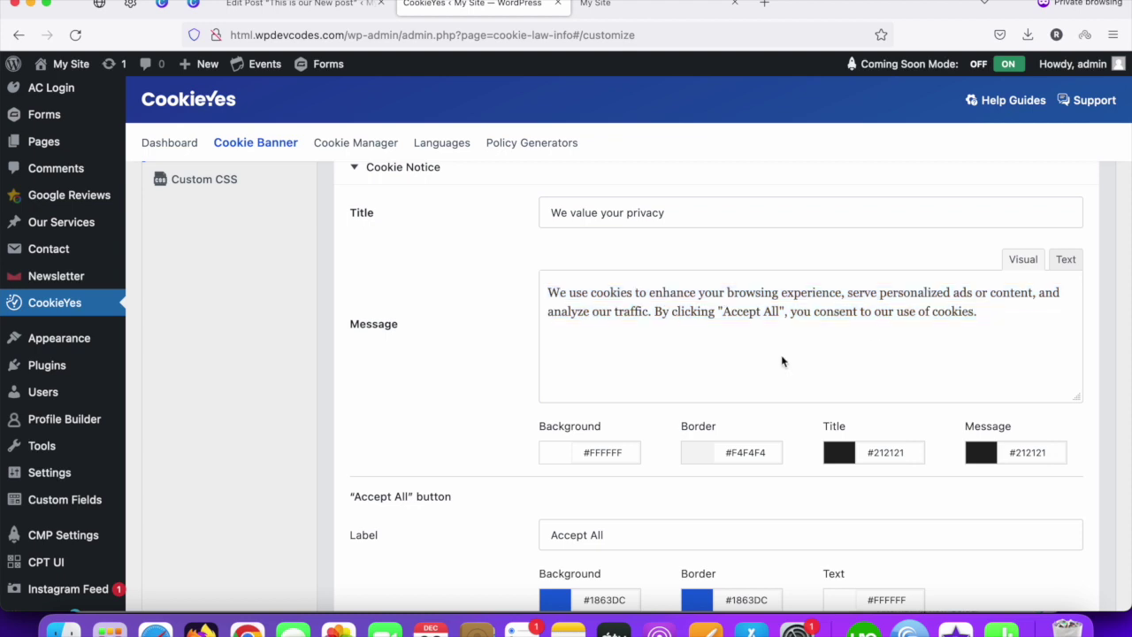
- Expand and look over the Cookie List settings
scroll(782, 361, down, 5)
scroll(569, 374, down, 10)
scroll(570, 376, down, 3)
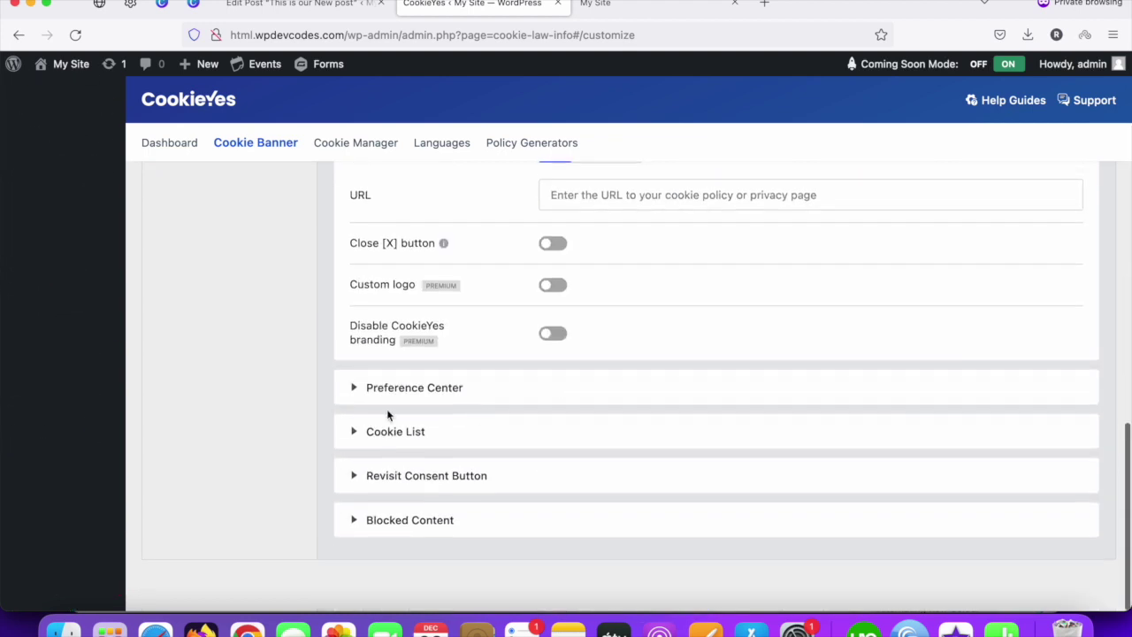
click(357, 433)
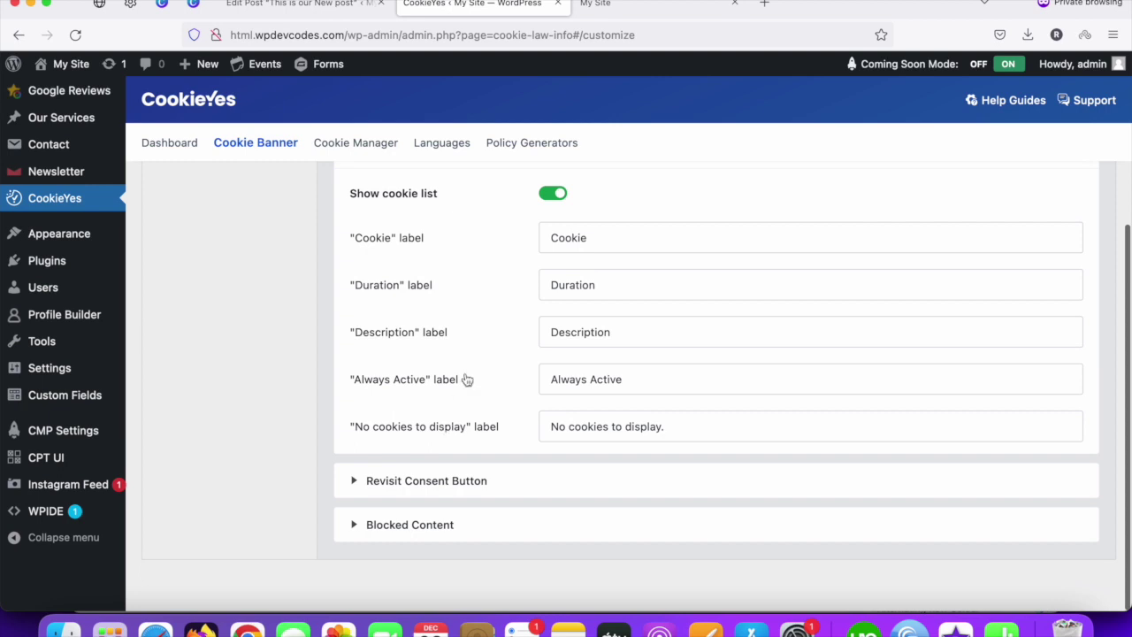
scroll(466, 379, up, 1)
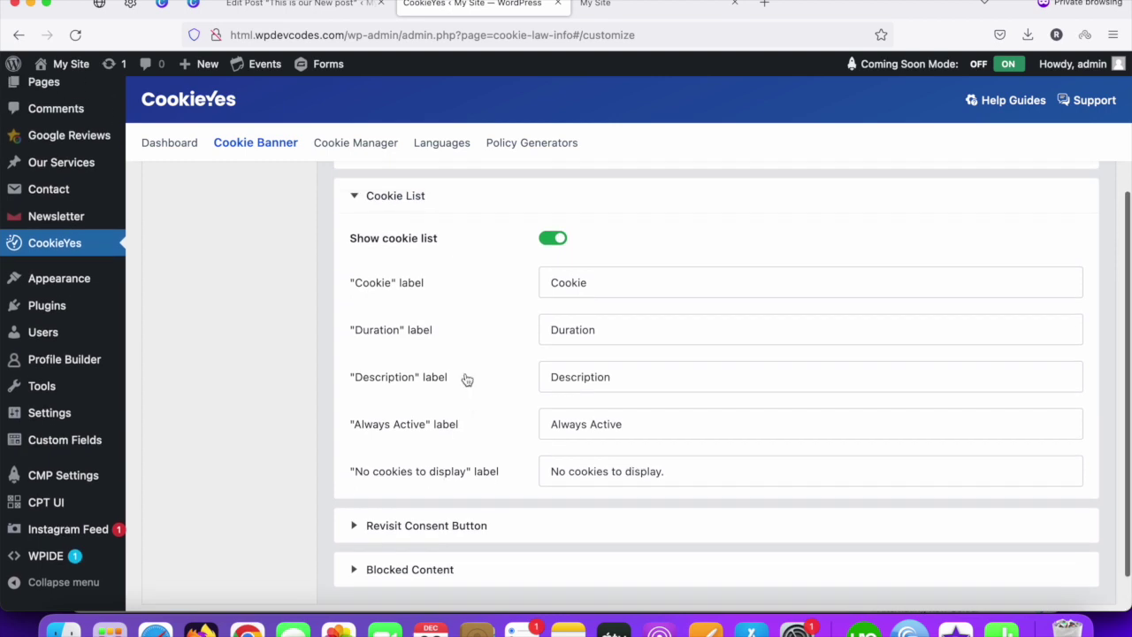
scroll(467, 379, down, 1)
scroll(467, 379, up, 5)
- Expand Preference Center and Revisit Consent Button settings, showing 'Cookie Settings' hover text
click(352, 317)
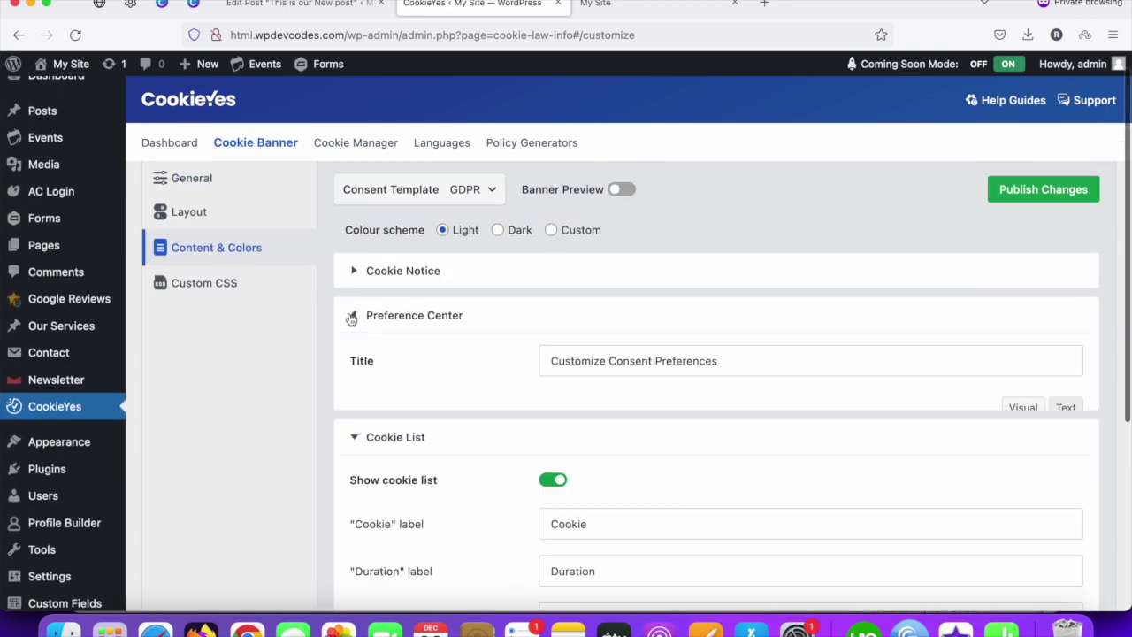
scroll(429, 424, down, 5)
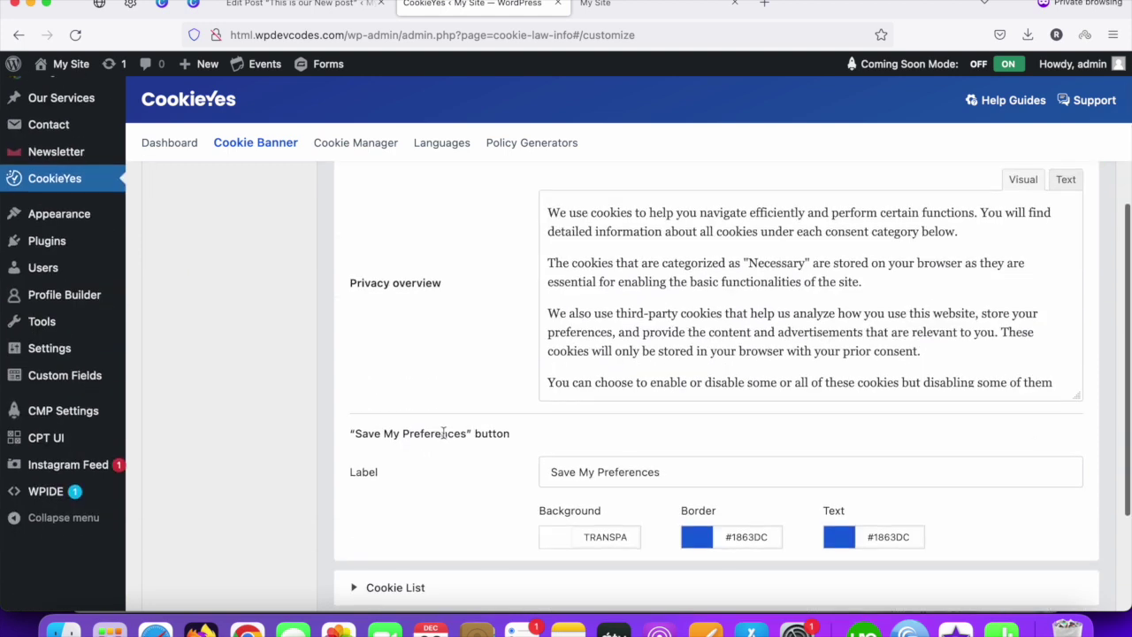
scroll(442, 433, down, 3)
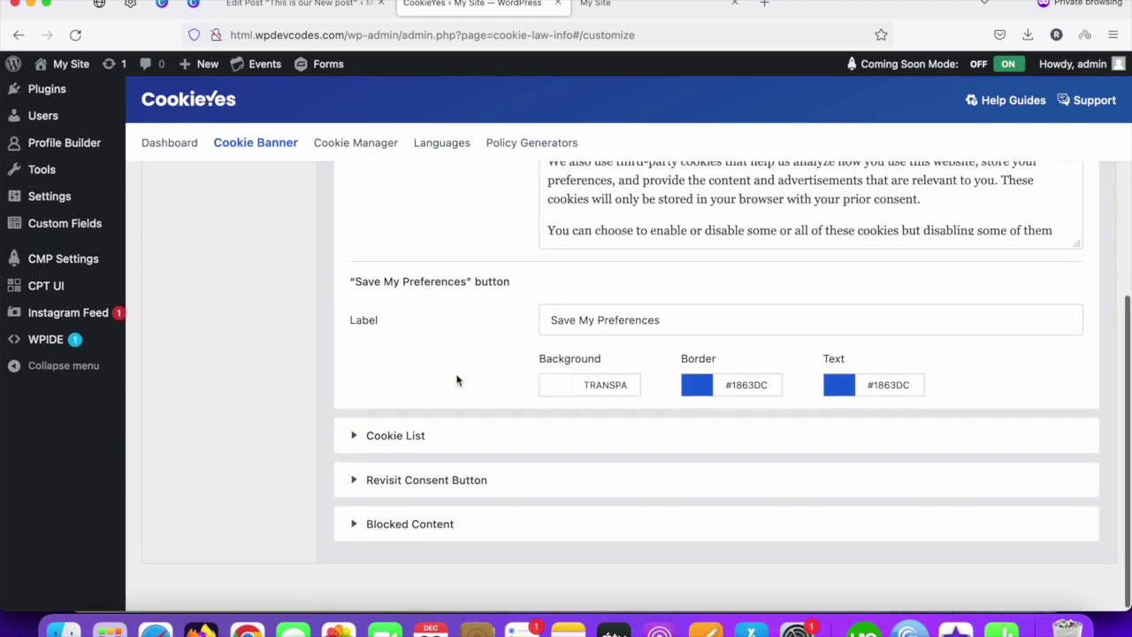
scroll(457, 381, down, 2)
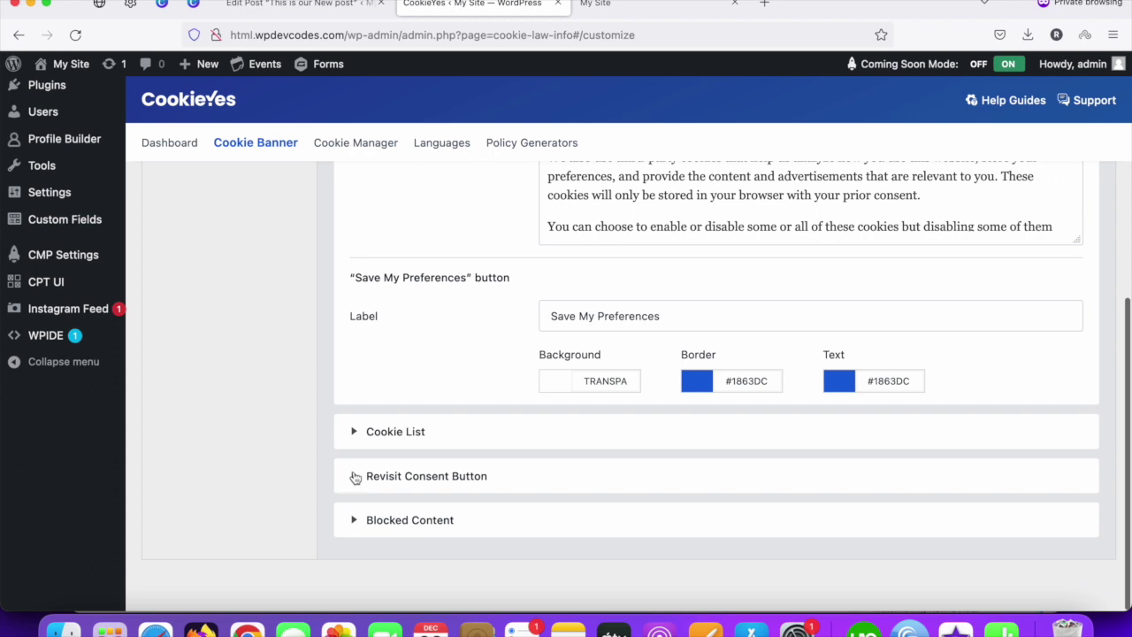
click(355, 477)
scroll(463, 361, up, 2)
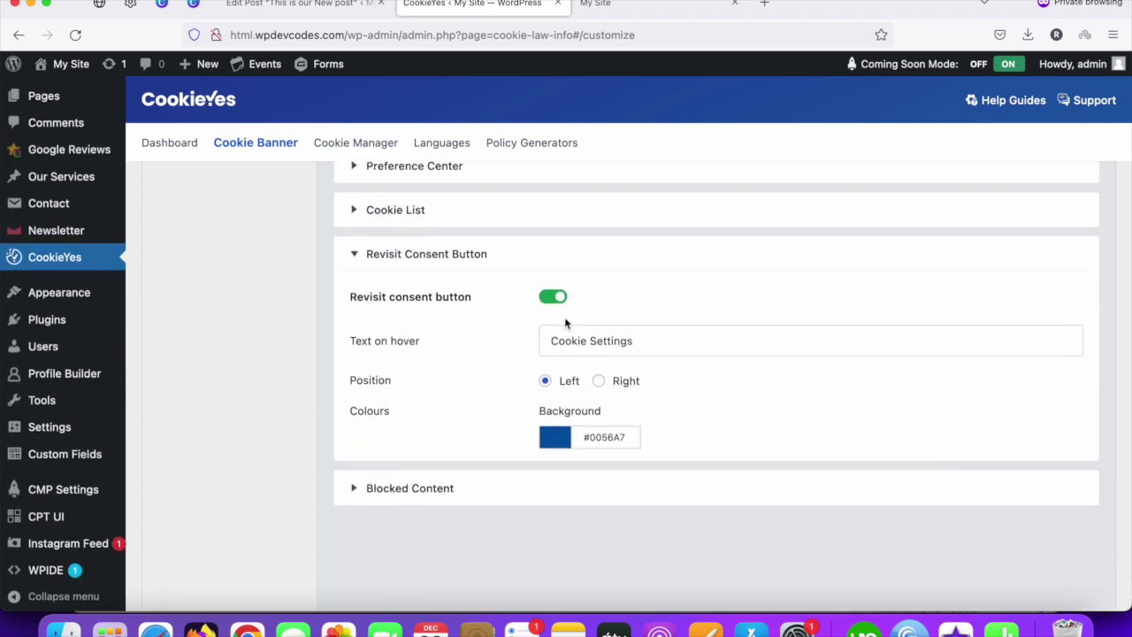
scroll(454, 320, up, 5)
scroll(455, 321, up, 2)
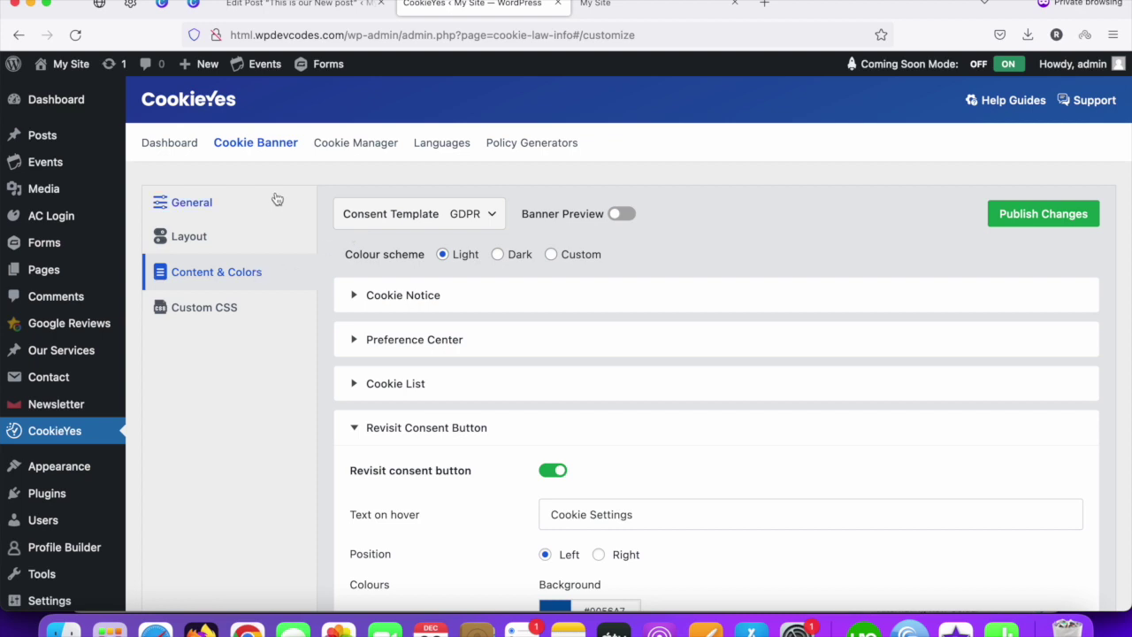
- Browse the empty Cookie Manager categories, then return to the live site's Cancel/Accept banner
click(341, 148)
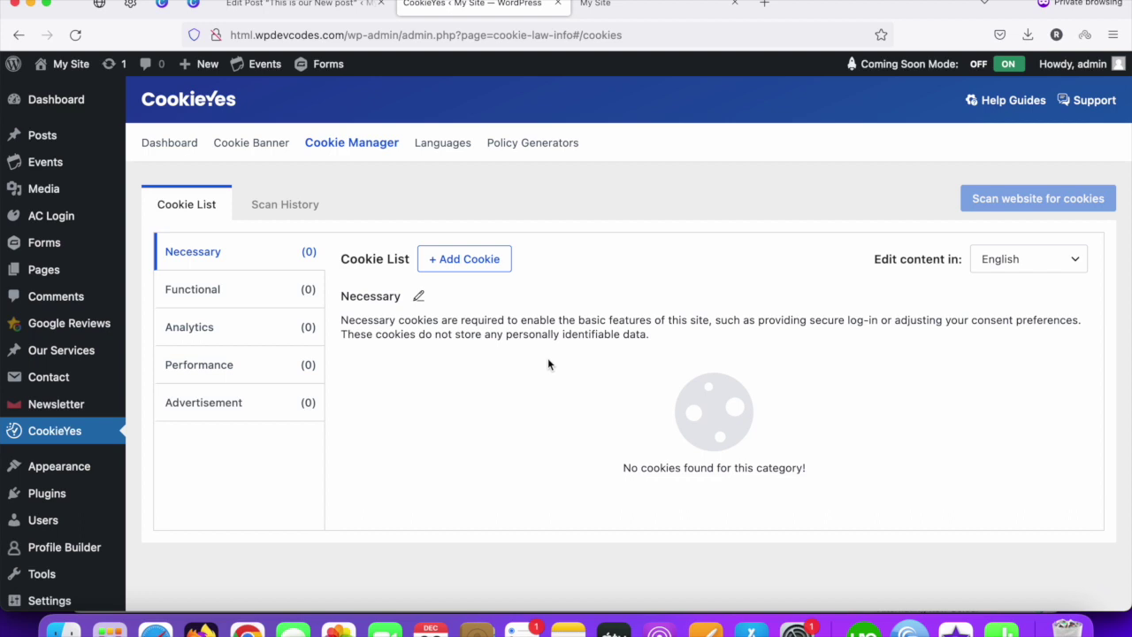
scroll(616, 334, down, 1)
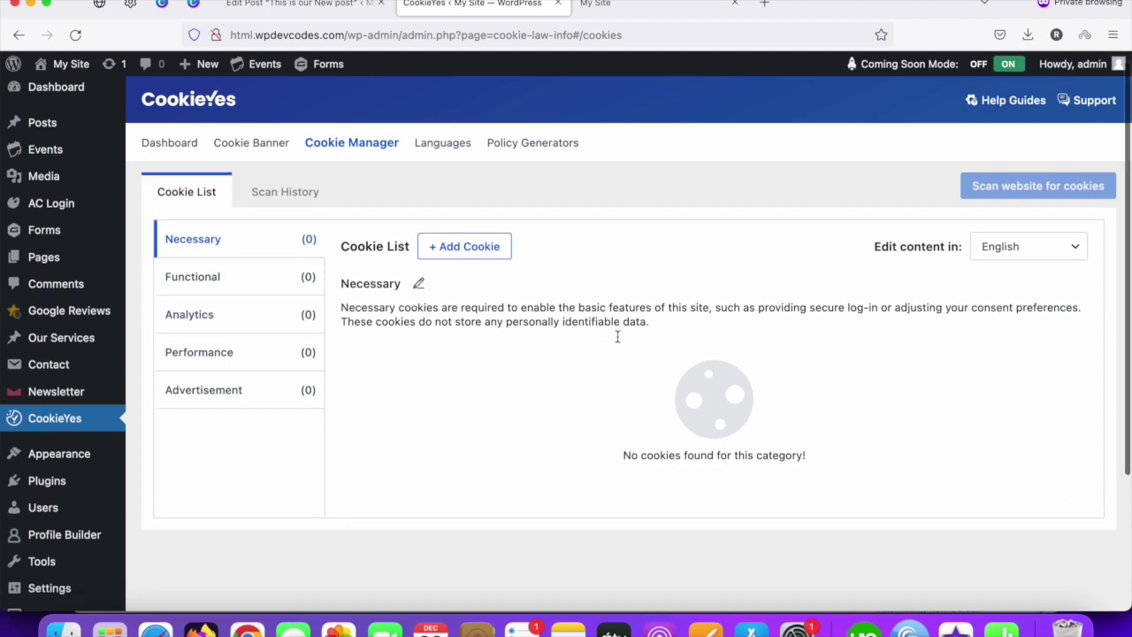
scroll(619, 342, down, 3)
scroll(619, 343, up, 4)
scroll(612, 355, down, 2)
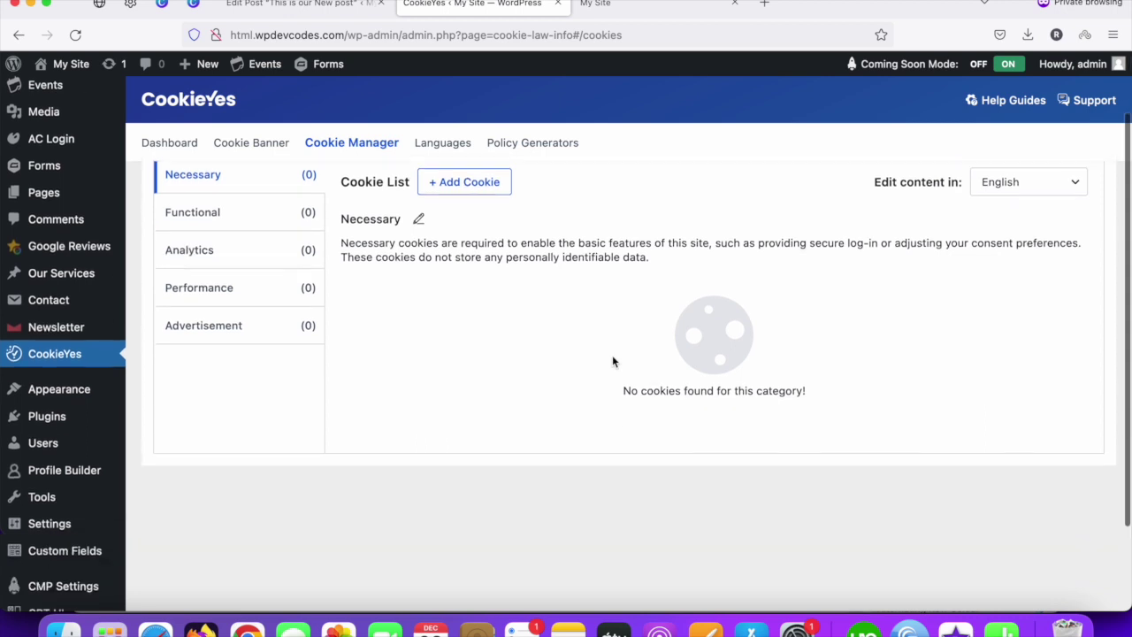
scroll(612, 354, up, 2)
scroll(612, 355, down, 1)
scroll(619, 324, down, 4)
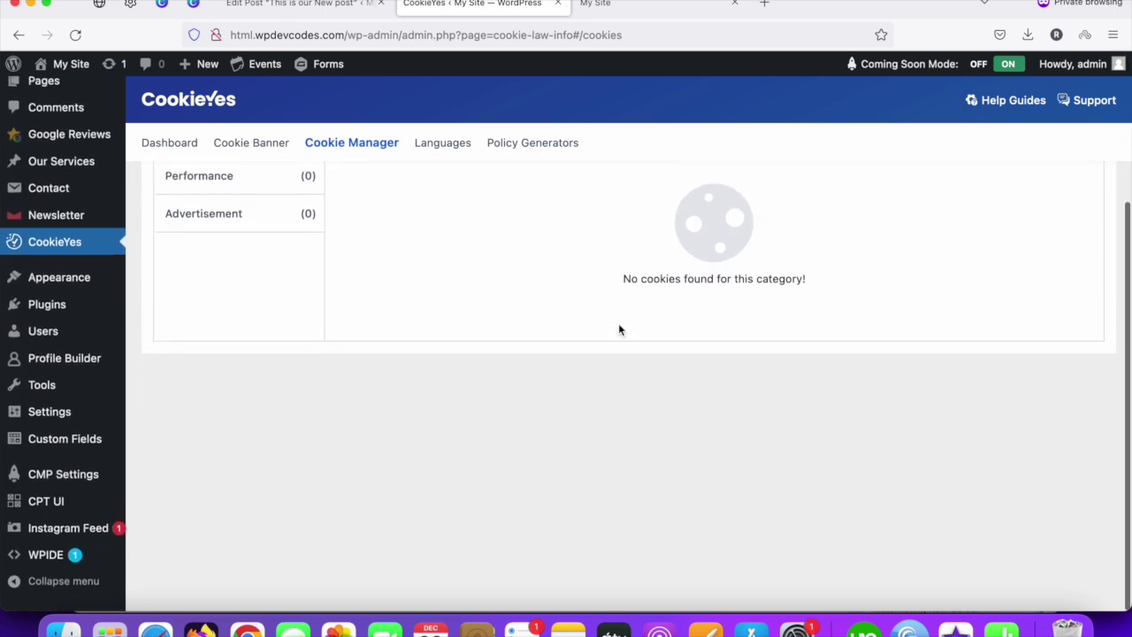
scroll(618, 324, up, 4)
scroll(619, 322, down, 1)
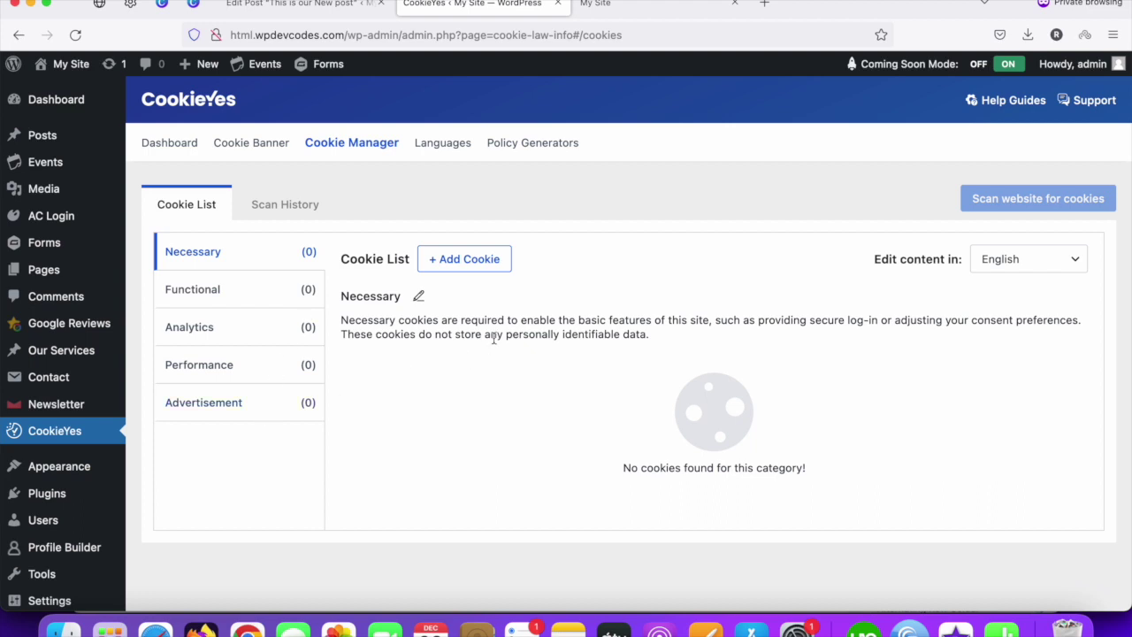
click(635, 4)
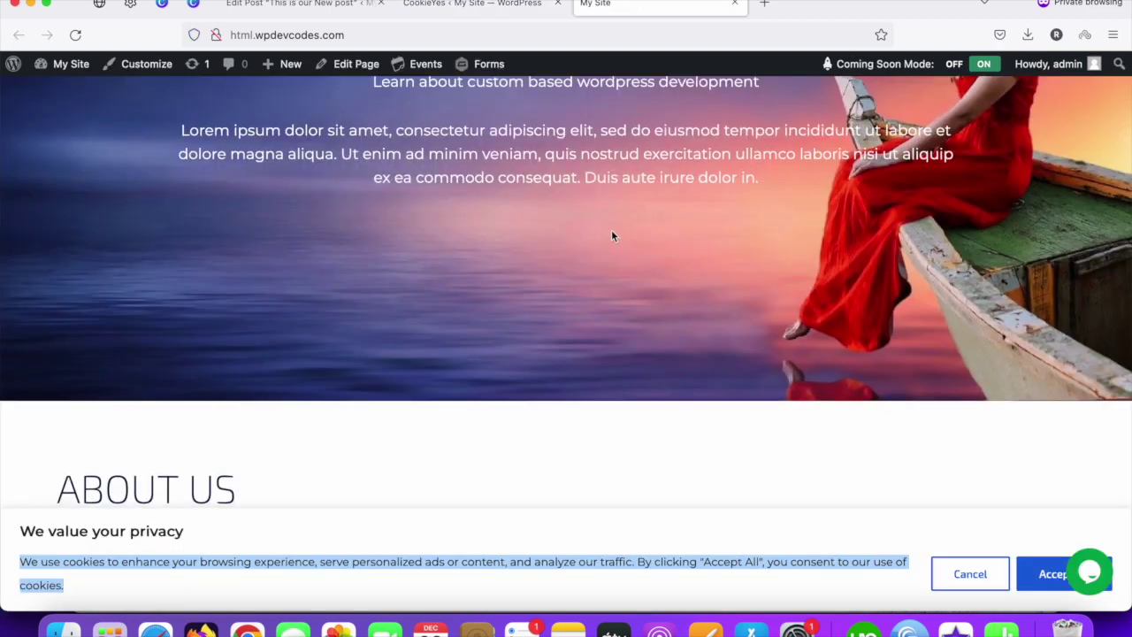